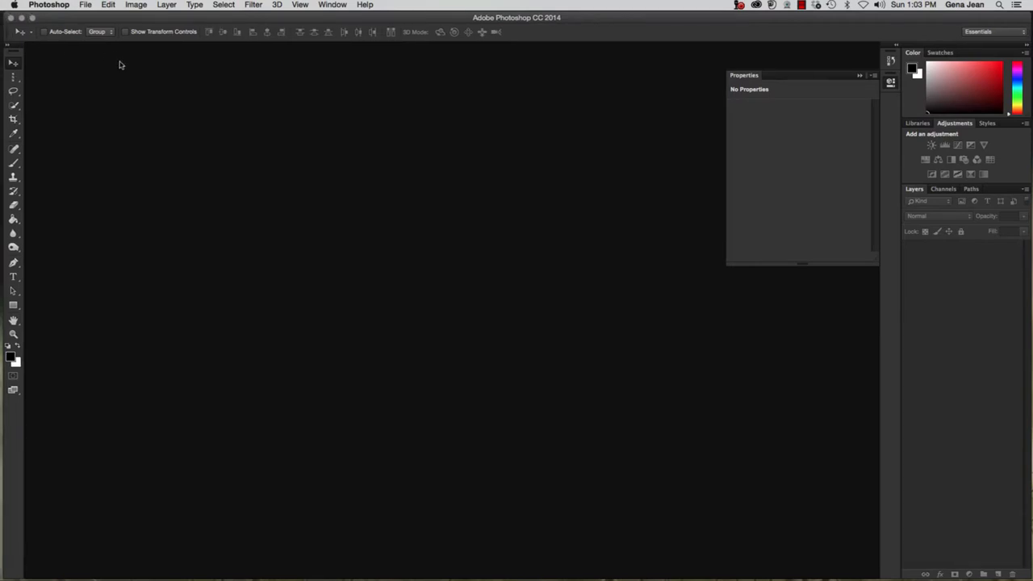
# Step: Browse in Adobe Bridge to the Chapter3 folder inside Week 3
pyautogui.click(87, 4)
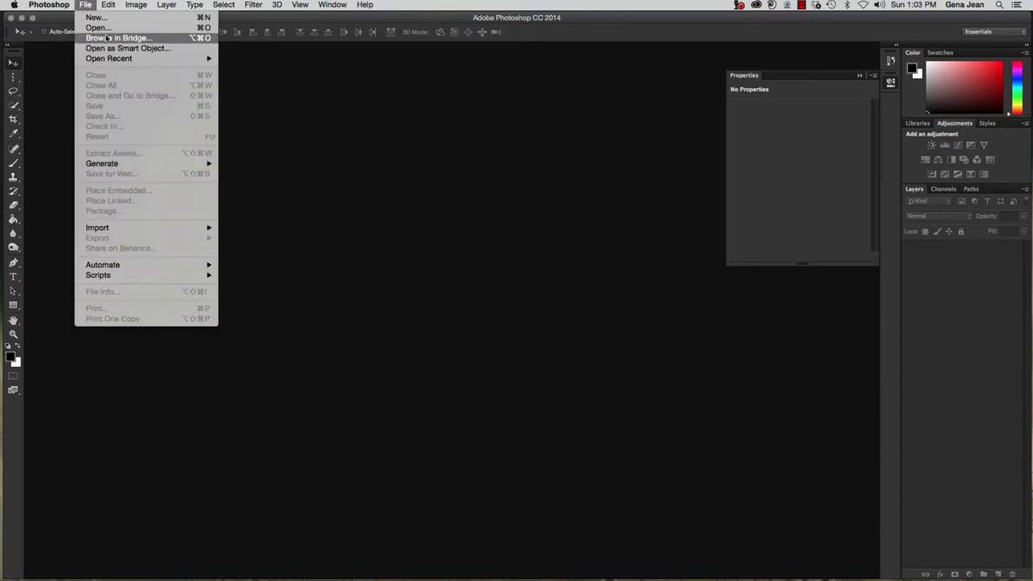
pyautogui.click(106, 38)
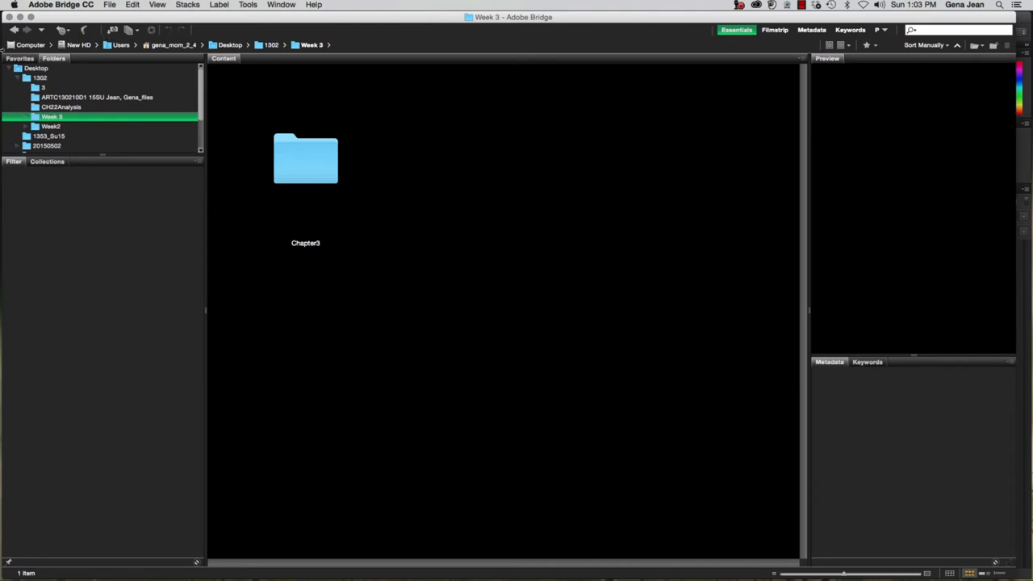
pyautogui.click(26, 117)
pyautogui.click(53, 126)
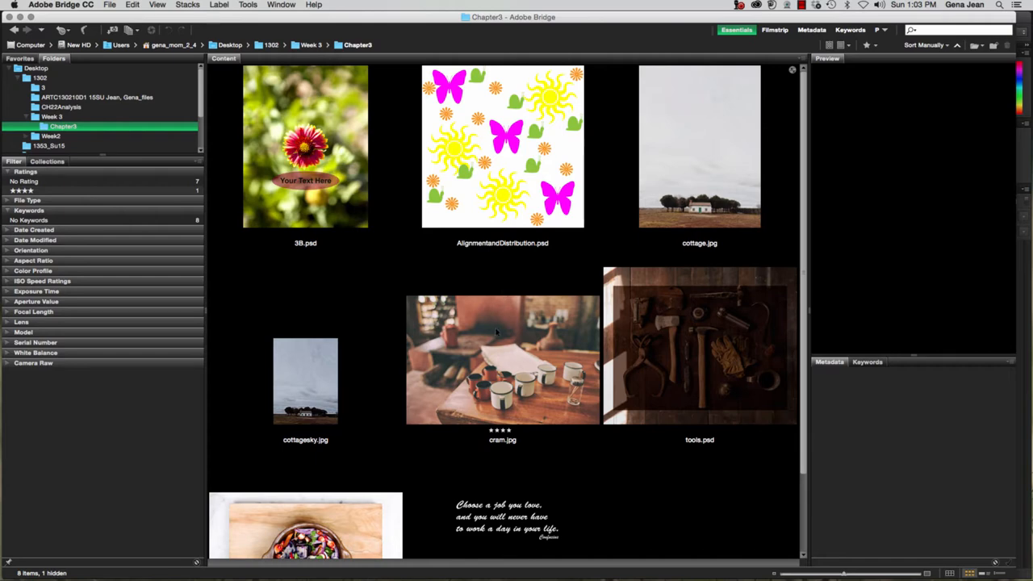
# Step: Select tools.psd and worktext.psd together and open both in Photoshop
pyautogui.click(682, 391)
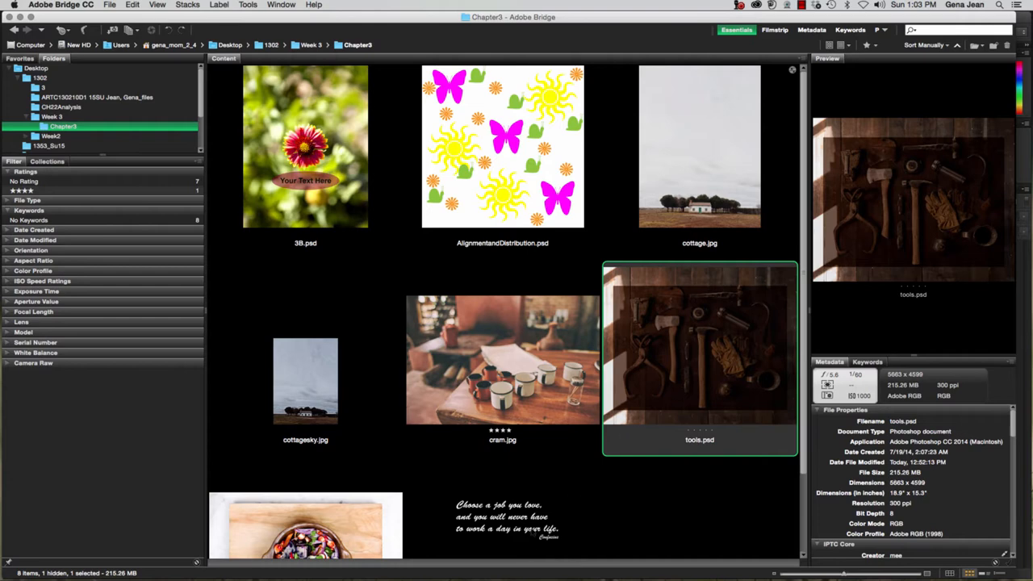
pyautogui.keyDown('super'); pyautogui.click(533, 529); pyautogui.keyUp('super')
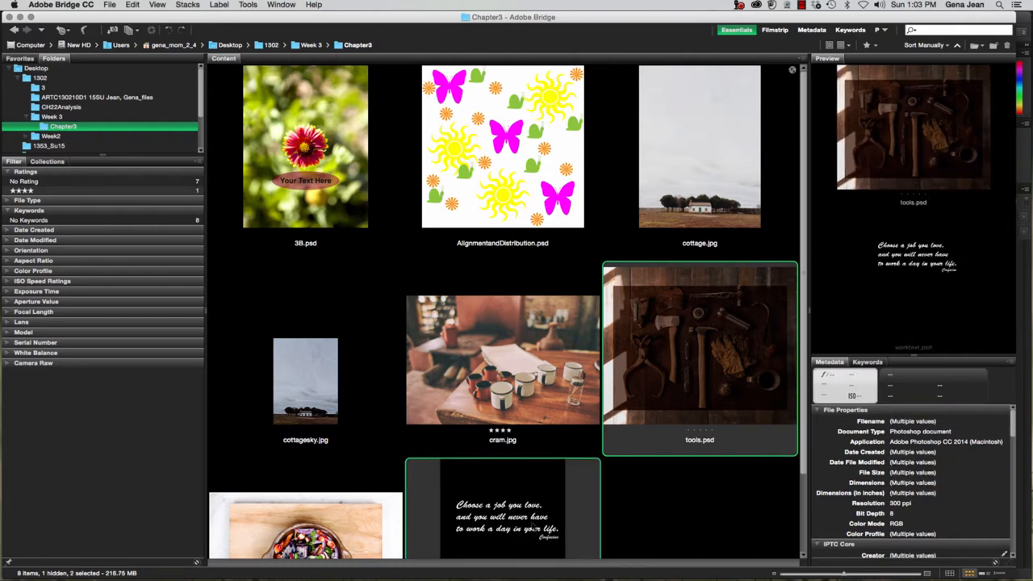
pyautogui.moveTo(804, 259); pyautogui.dragTo(801, 372)
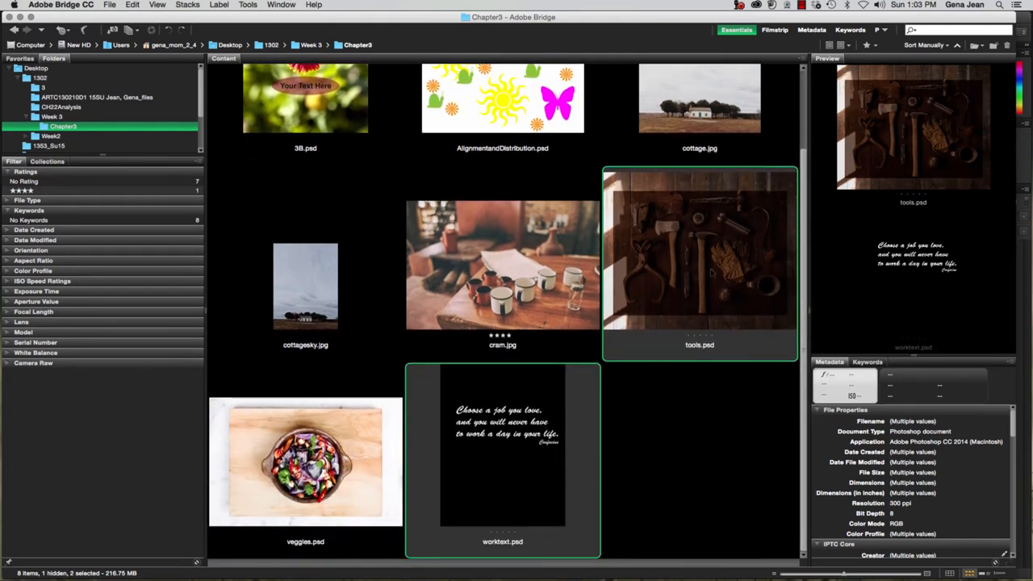
pyautogui.doubleClick(711, 272)
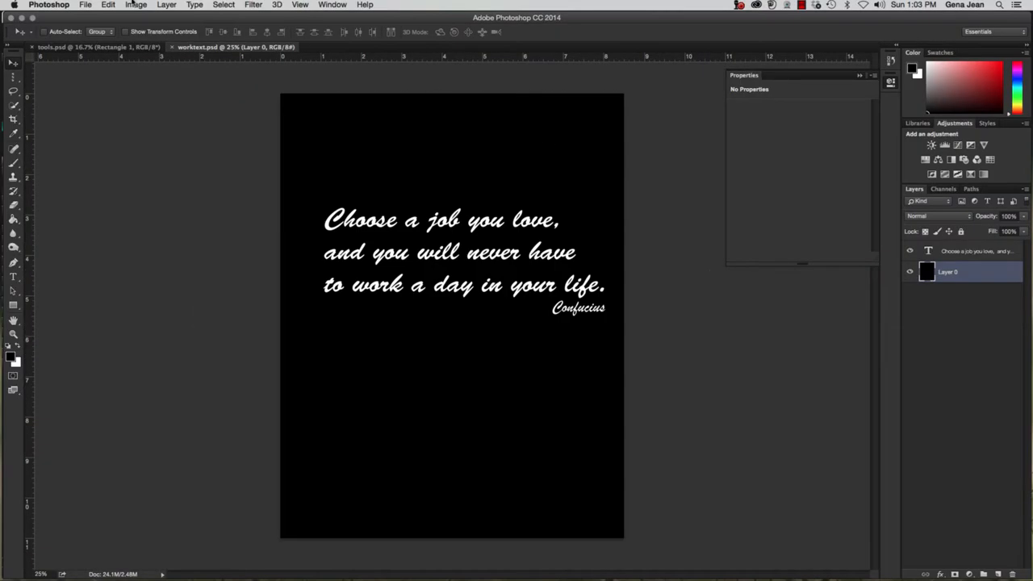
# Step: Compare the tools.psd image with the worktext.psd quote by switching between the documents, finishing on tools.psd
pyautogui.click(105, 49)
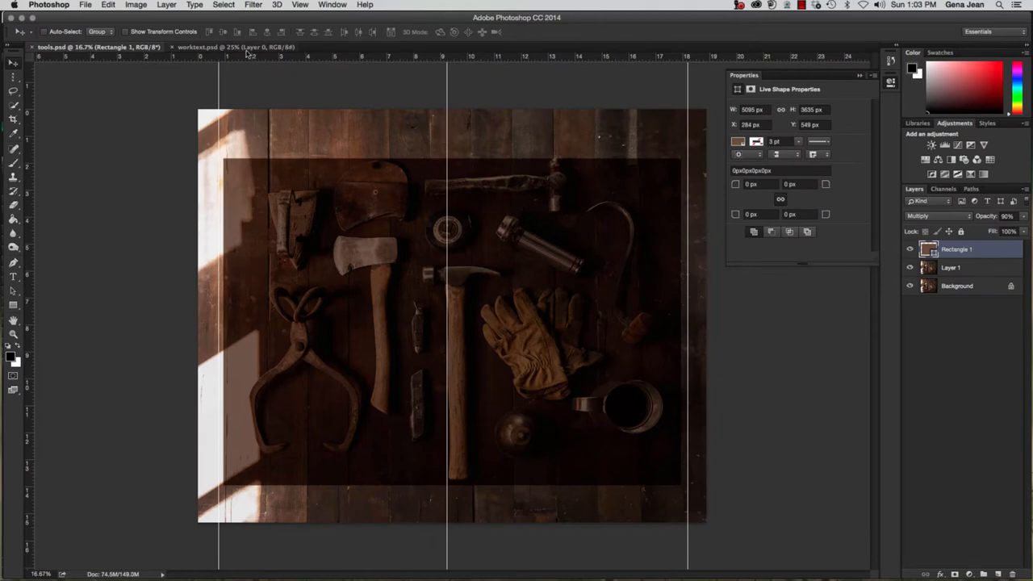
pyautogui.click(242, 48)
pyautogui.click(121, 49)
pyautogui.click(233, 48)
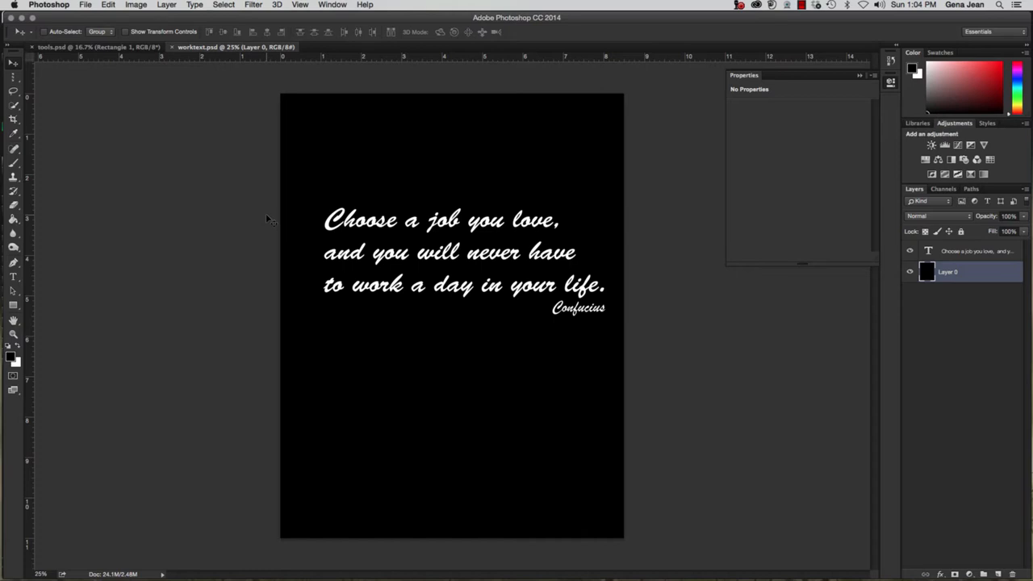
pyautogui.click(112, 48)
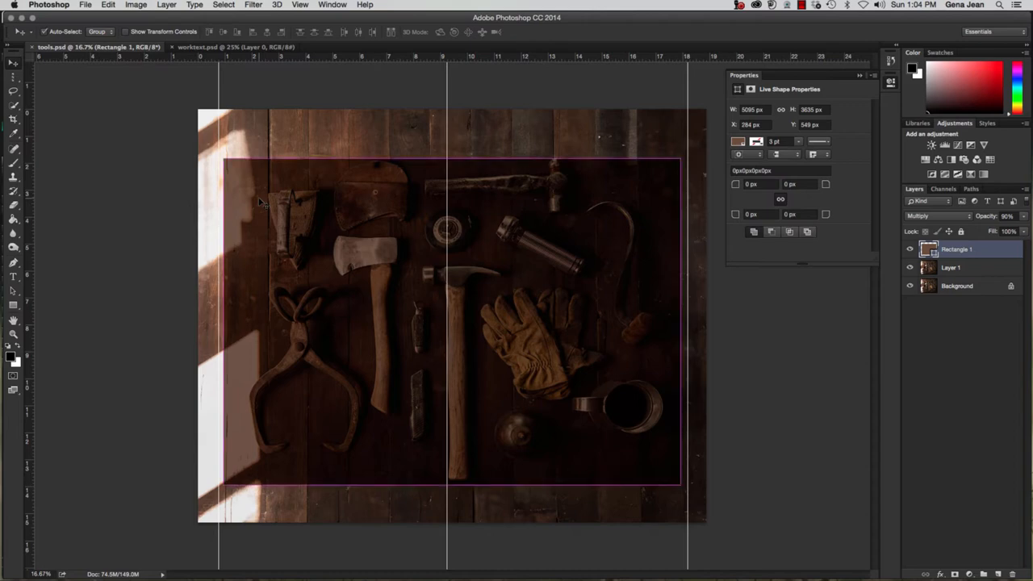
# Step: Free-transform Rectangle 1 in tools.psd, pulling its upper-right corner and right edge inward to about 4595 × 3512 px
pyautogui.press('super+t')
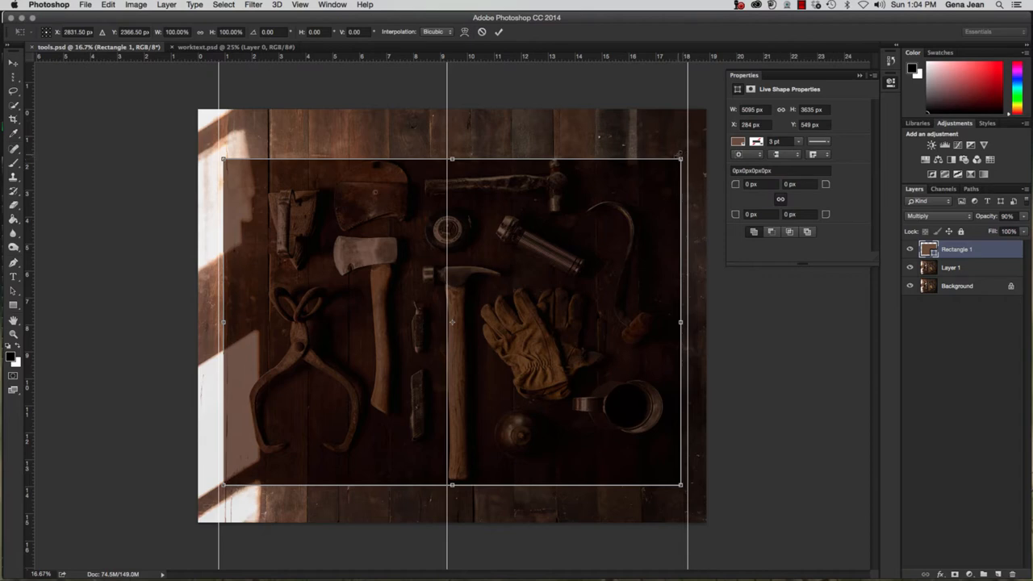
pyautogui.moveTo(680, 159)
pyautogui.mouseDown()
pyautogui.moveTo(654, 184)
pyautogui.moveTo(668, 155)
pyautogui.moveTo(683, 164)
pyautogui.moveTo(671, 170)
pyautogui.mouseUp()
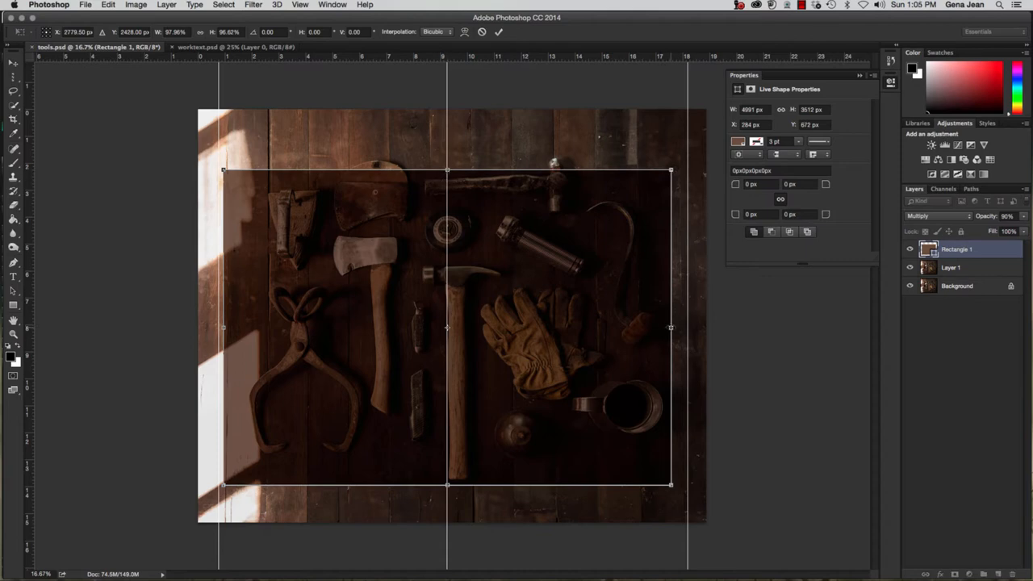
pyautogui.moveTo(671, 327); pyautogui.dragTo(636, 328)
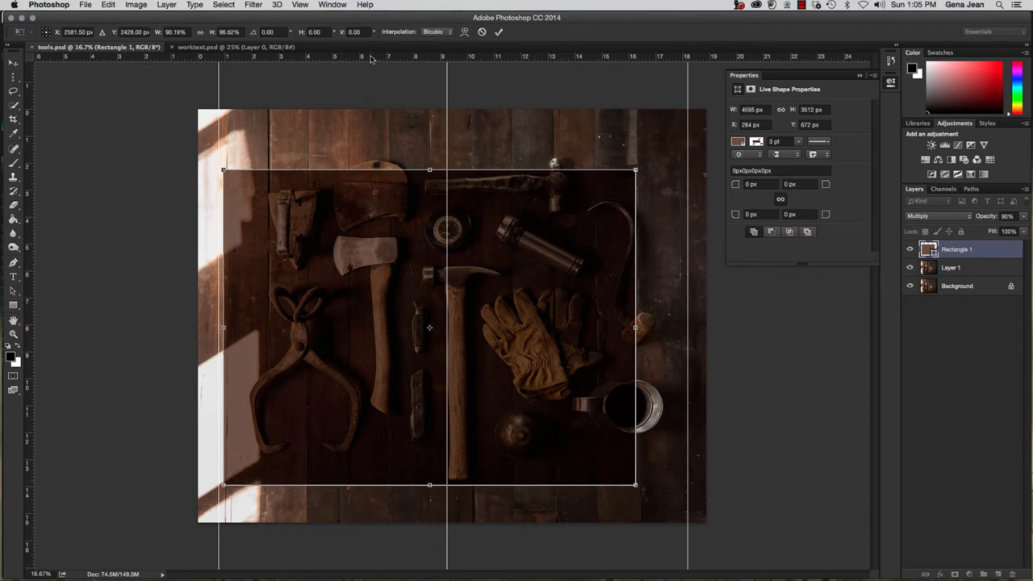
# Step: Add two horizontal guides across the tools image, about 1 inch and 14.5 inches below its upper edge
pyautogui.moveTo(371, 58); pyautogui.dragTo(364, 137)
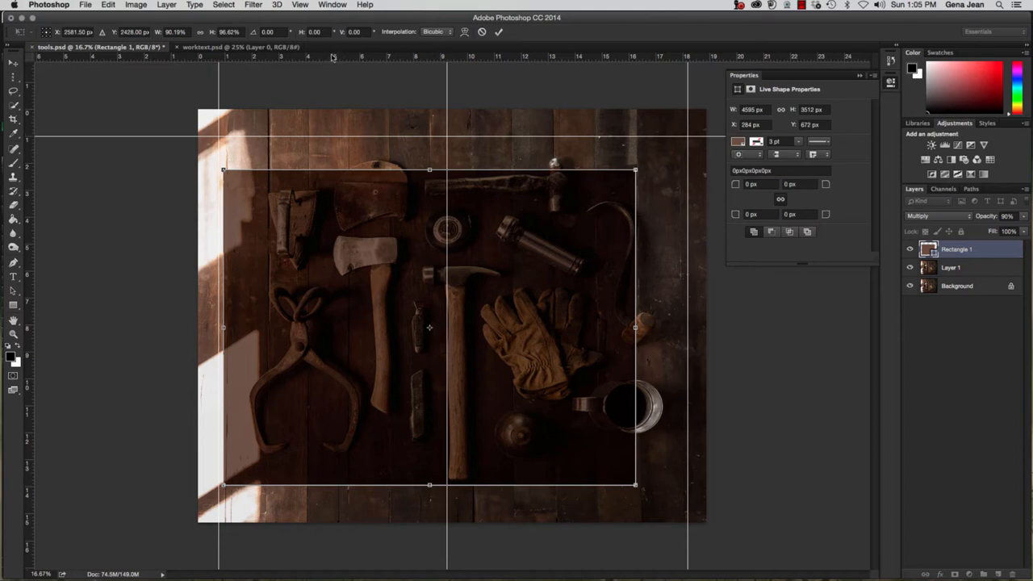
pyautogui.moveTo(326, 59); pyautogui.dragTo(299, 501)
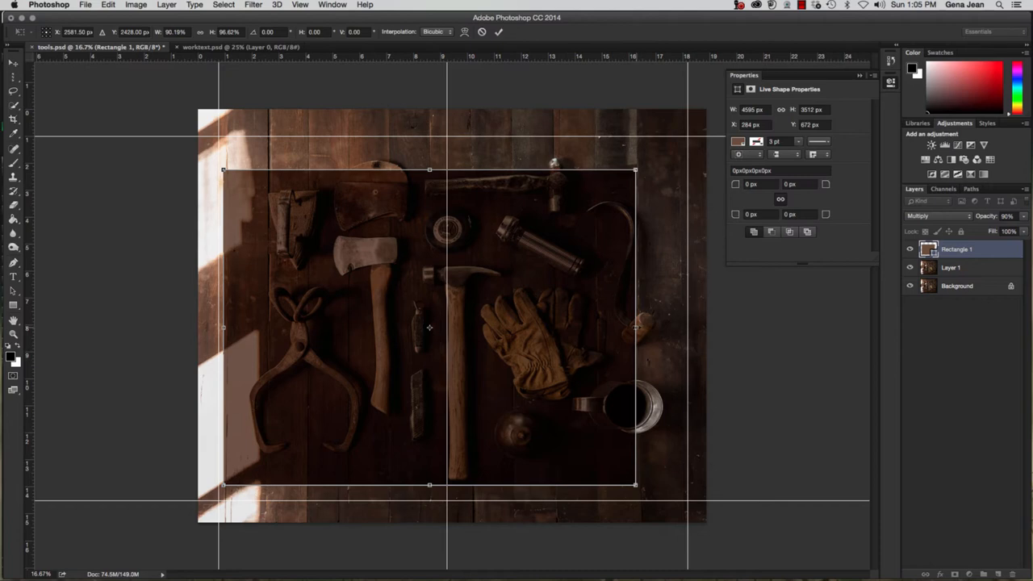
# Step: Stretch Rectangle 1's four edges to the outer guides, about 5224 × 4053 px, display the document history, and apply the transform
pyautogui.moveTo(636, 327); pyautogui.dragTo(686, 327)
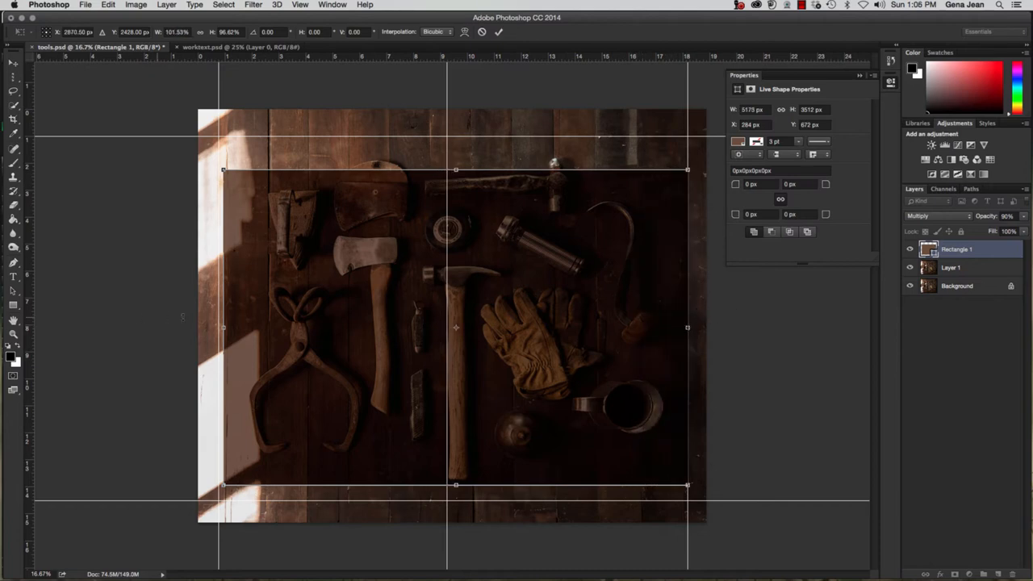
pyautogui.moveTo(222, 327); pyautogui.dragTo(219, 327)
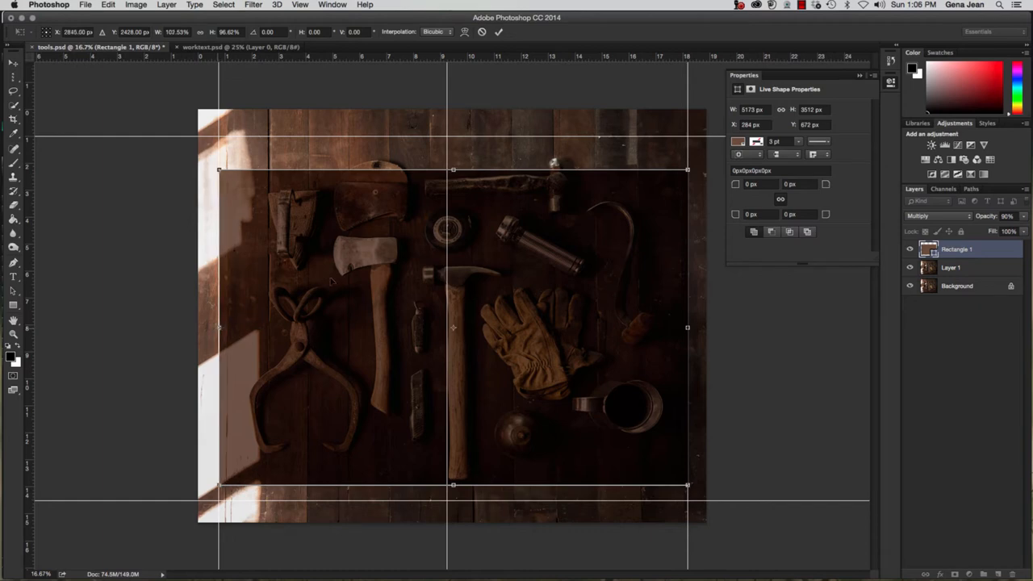
pyautogui.moveTo(453, 170); pyautogui.dragTo(453, 136)
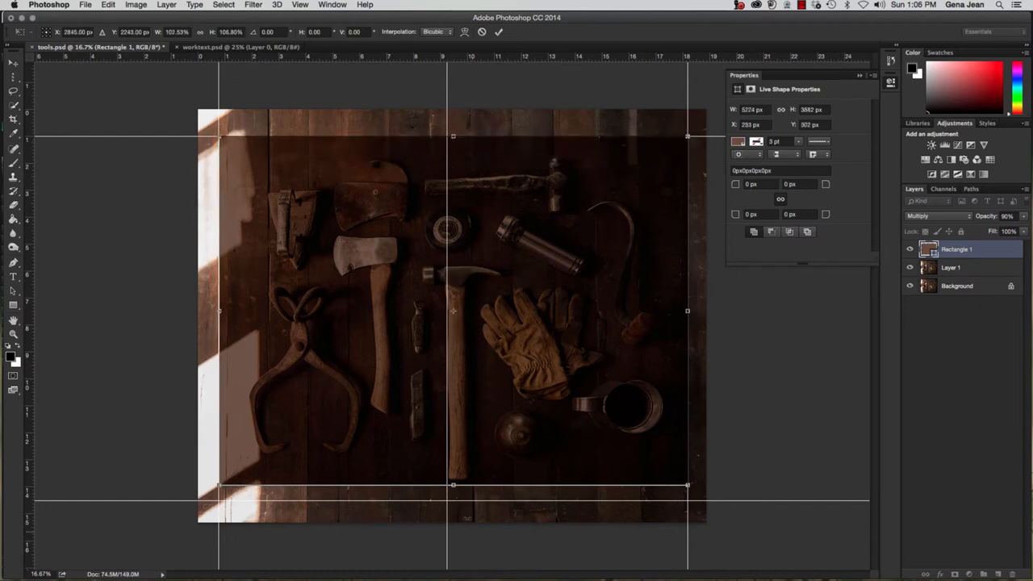
pyautogui.moveTo(453, 485); pyautogui.dragTo(453, 500)
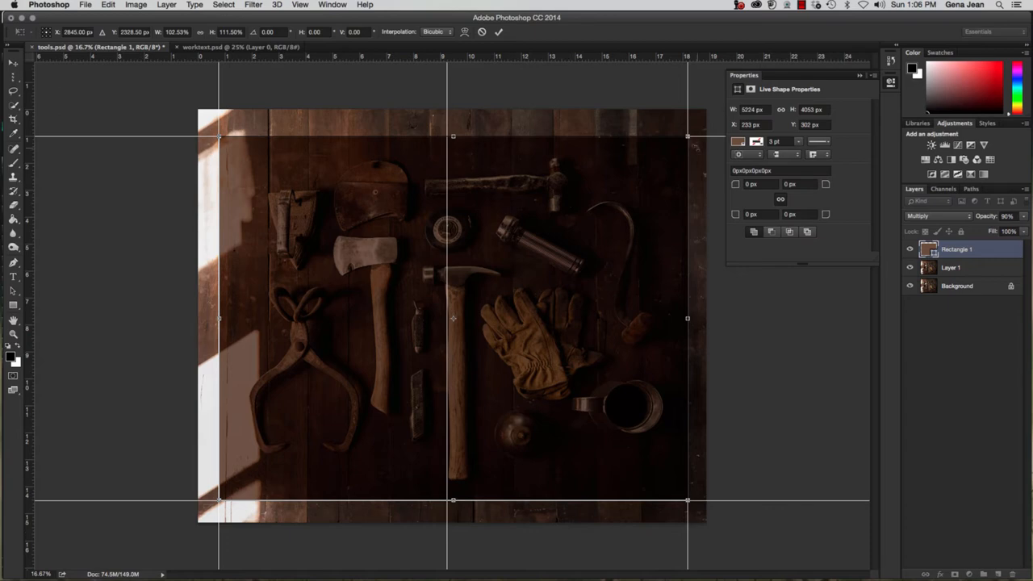
pyautogui.click(889, 61)
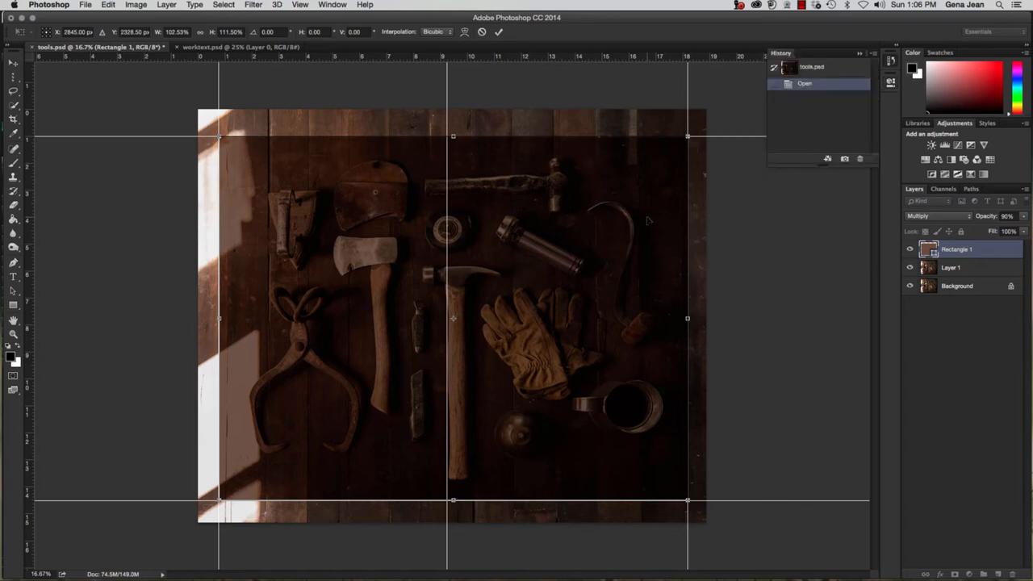
pyautogui.press('Return')
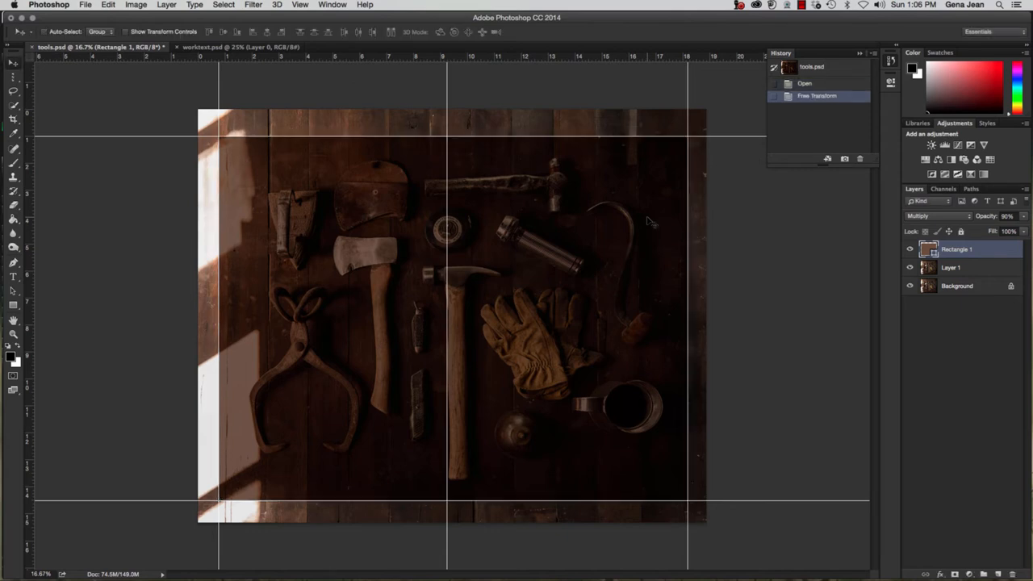
# Step: Step the document history back to the Open state and return to the Free Transform state
pyautogui.click(827, 85)
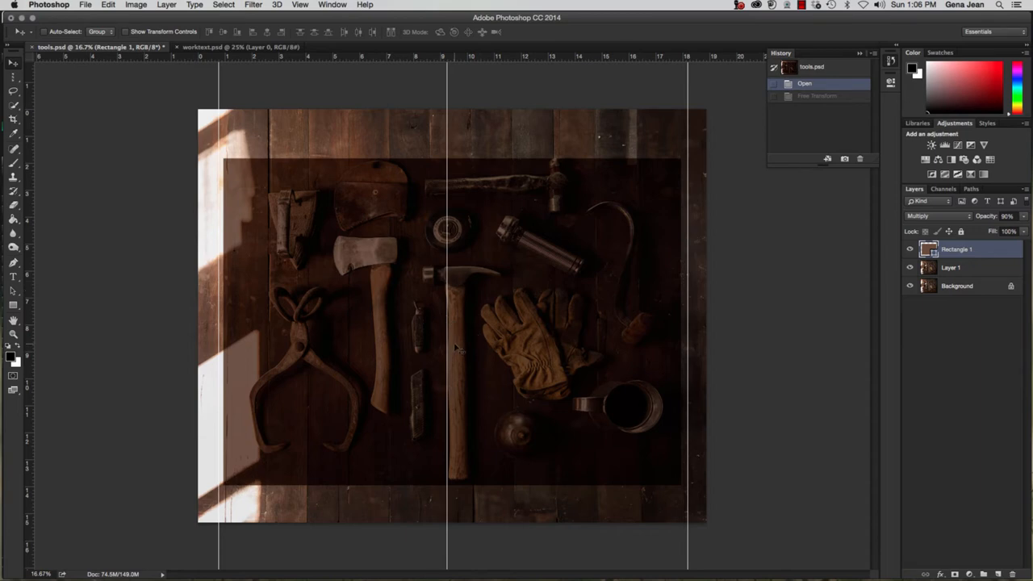
pyautogui.click(822, 99)
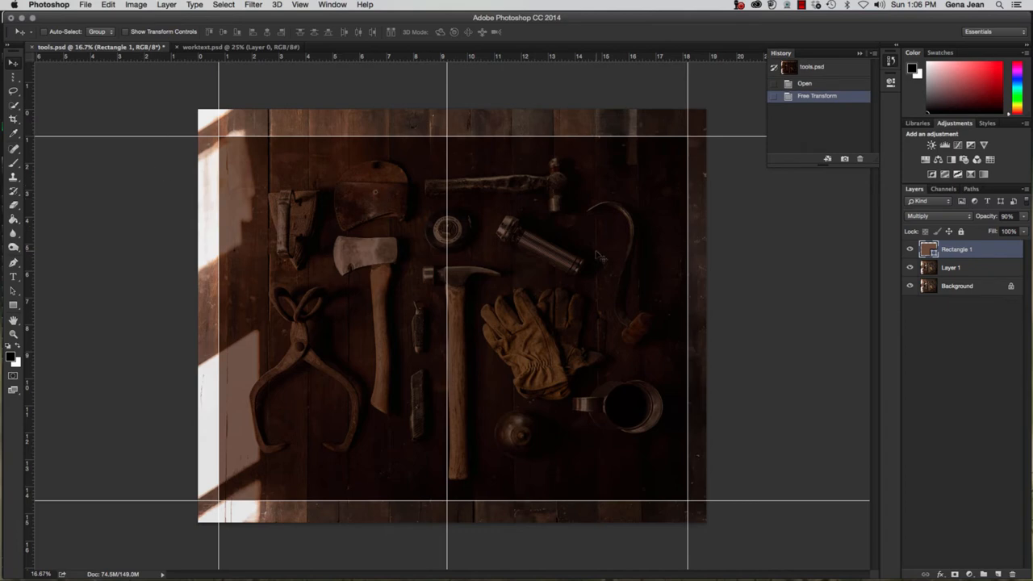
# Step: Free-transform Rectangle 1 again, fine-tuning its corners and edges against the outer guides, and apply the transform
pyautogui.press('super+t')
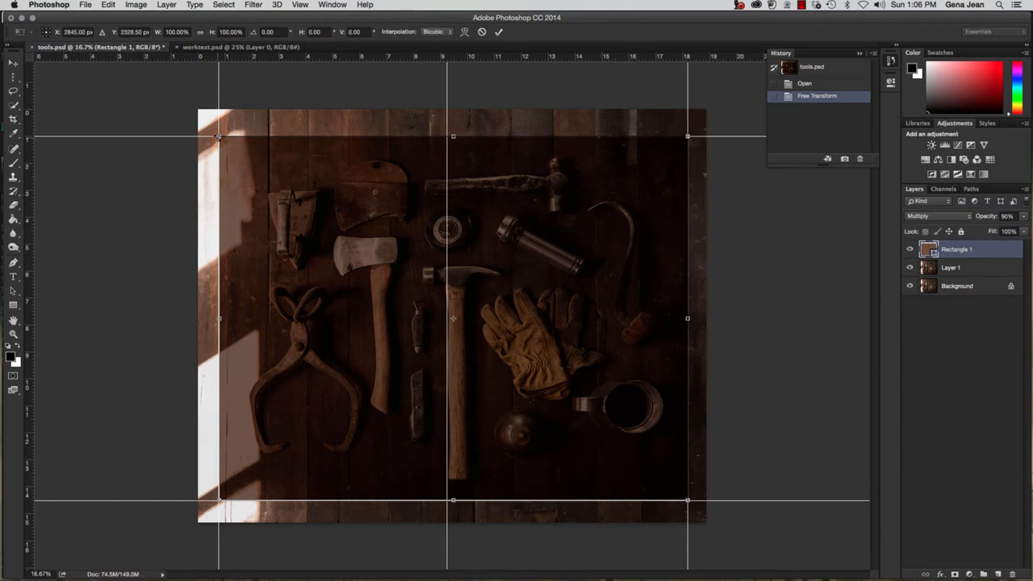
pyautogui.moveTo(219, 136)
pyautogui.mouseDown()
pyautogui.moveTo(308, 205)
pyautogui.moveTo(219, 137)
pyautogui.mouseUp()
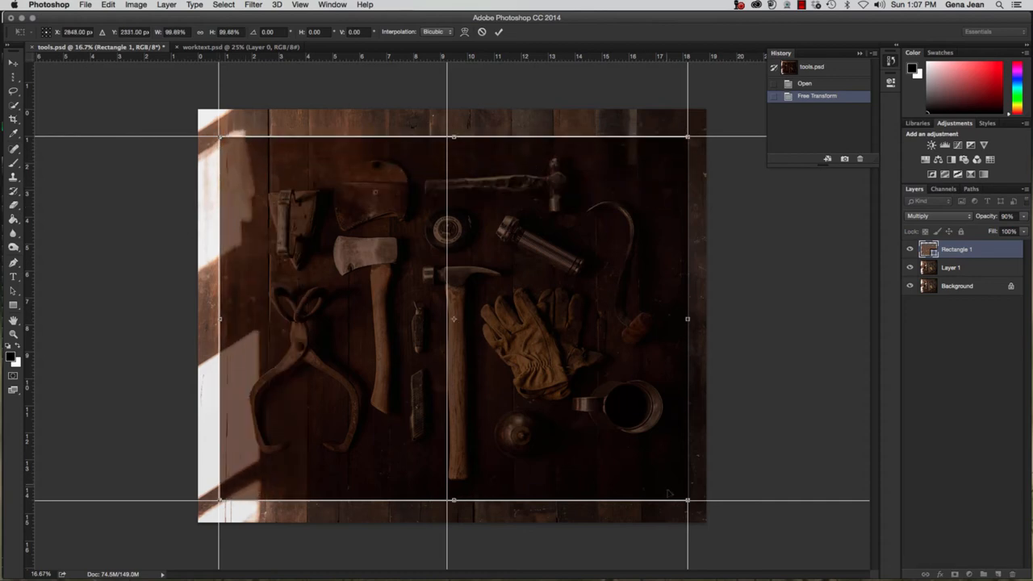
pyautogui.moveTo(687, 499)
pyautogui.mouseDown()
pyautogui.moveTo(676, 492)
pyautogui.moveTo(686, 500)
pyautogui.mouseUp()
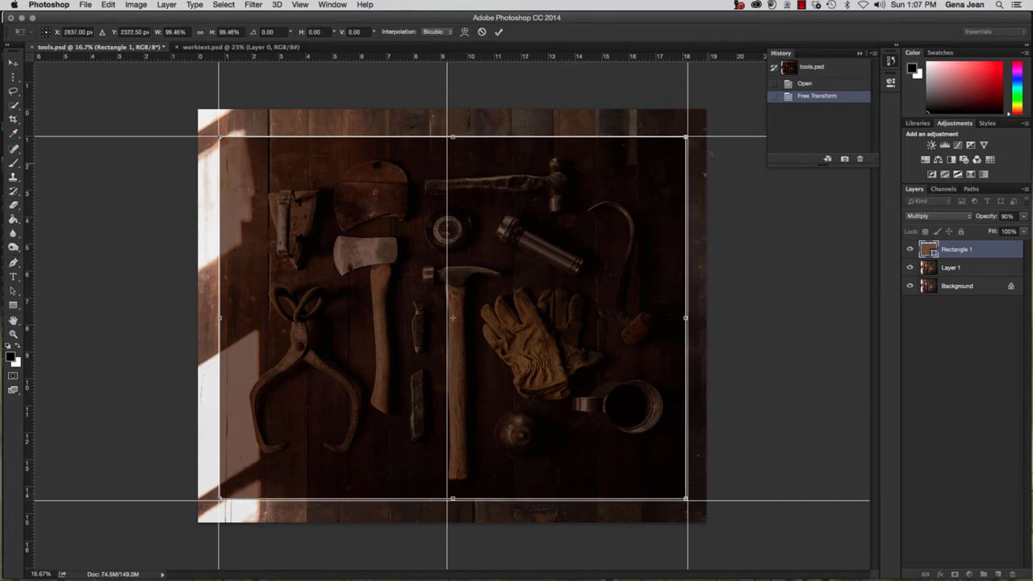
pyautogui.moveTo(685, 318); pyautogui.dragTo(687, 318)
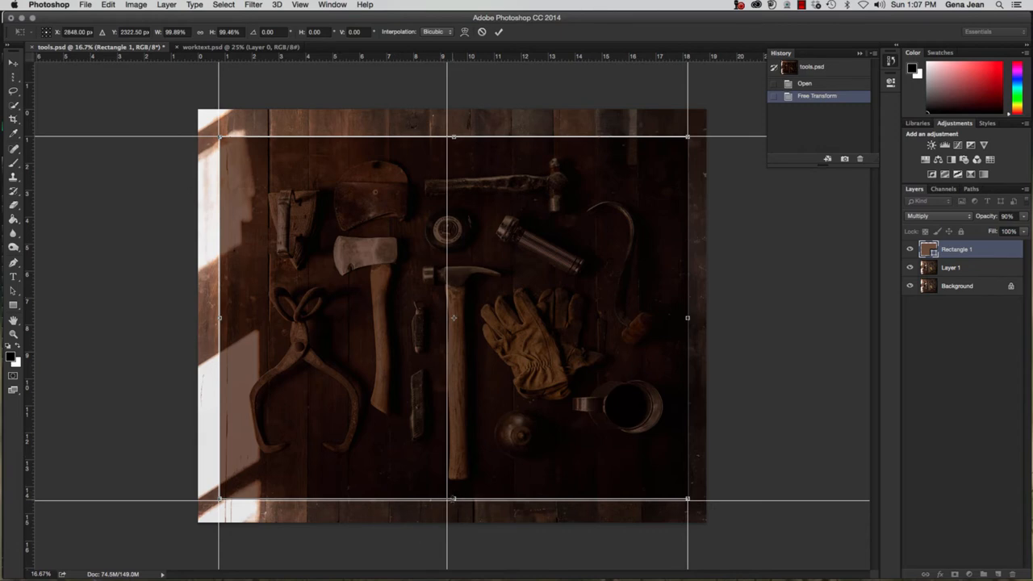
pyautogui.moveTo(454, 498); pyautogui.dragTo(453, 501)
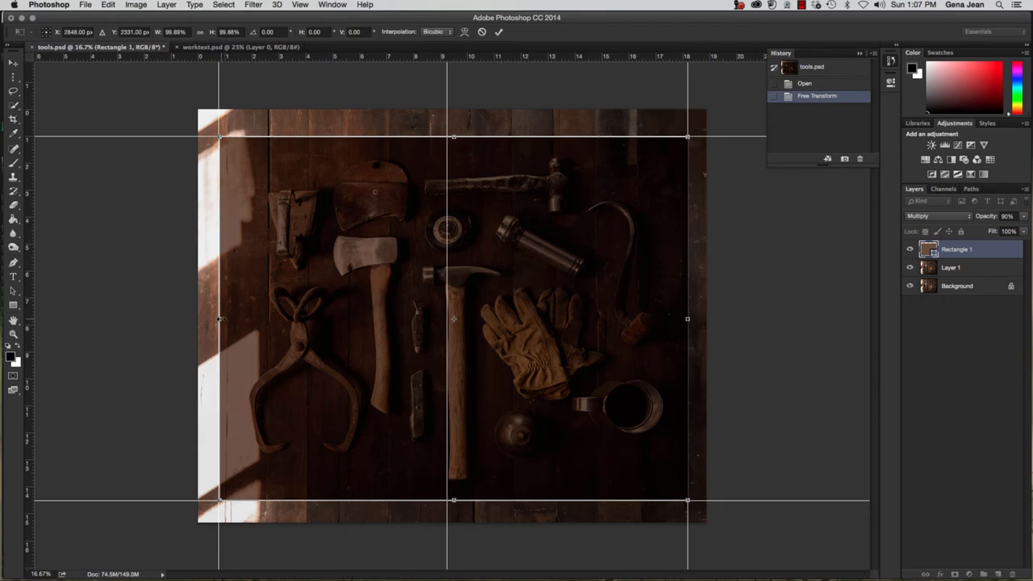
pyautogui.moveTo(219, 319); pyautogui.dragTo(218, 319)
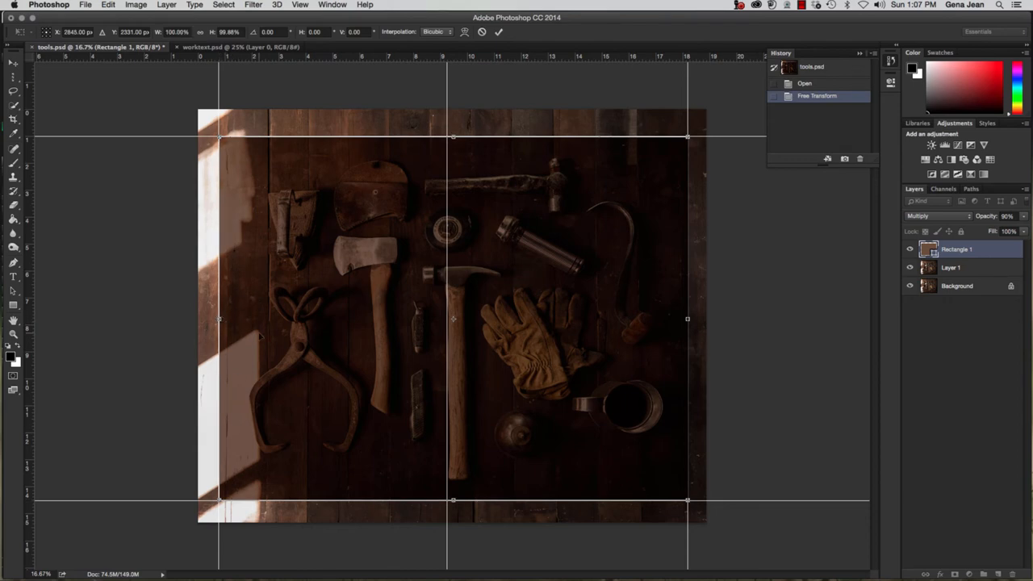
pyautogui.press('Return')
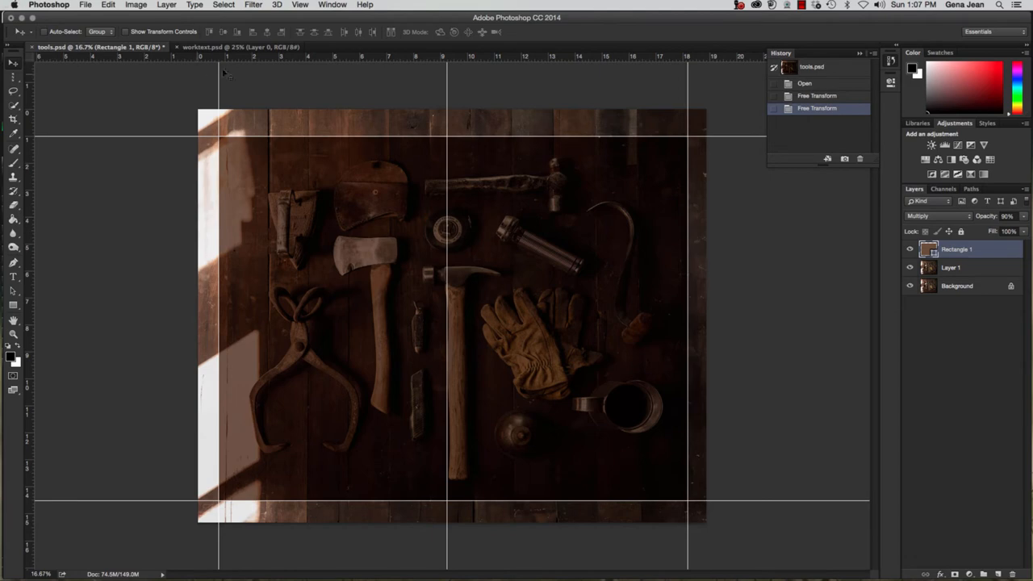
# Step: Switch to worktext.psd, make the quote's text layer active, and select the whole canvas
pyautogui.click(234, 47)
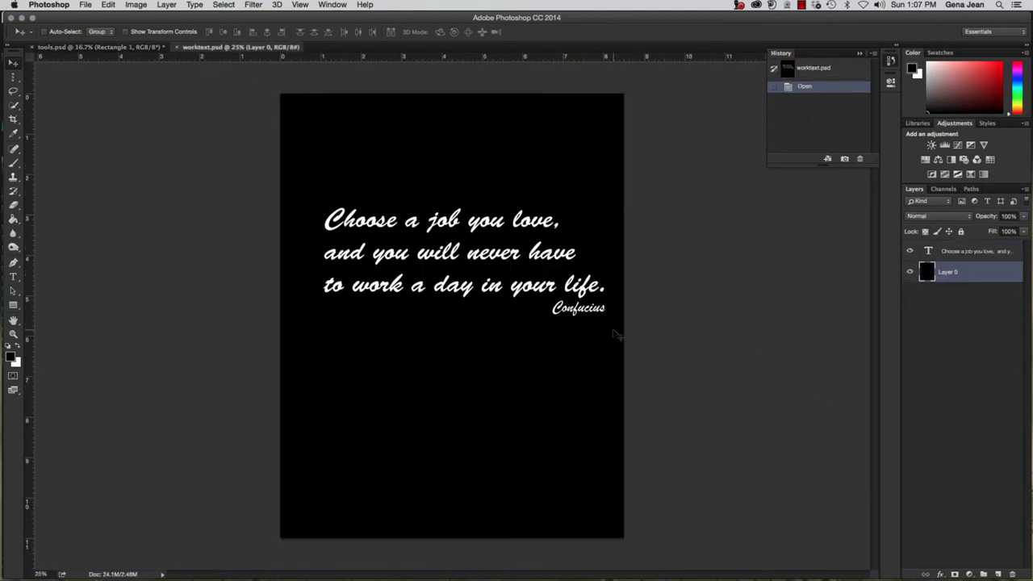
pyautogui.click(97, 47)
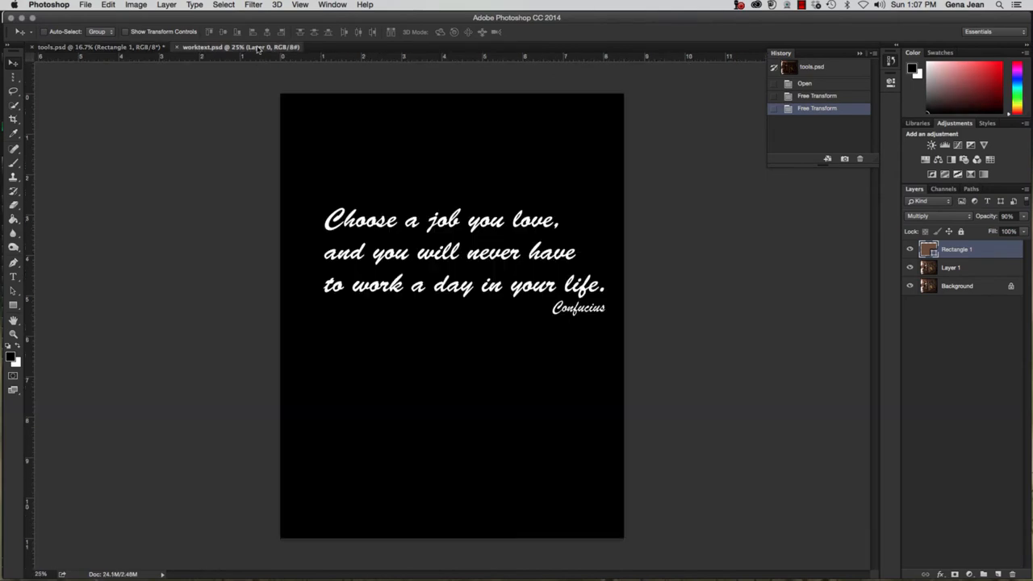
pyautogui.click(256, 47)
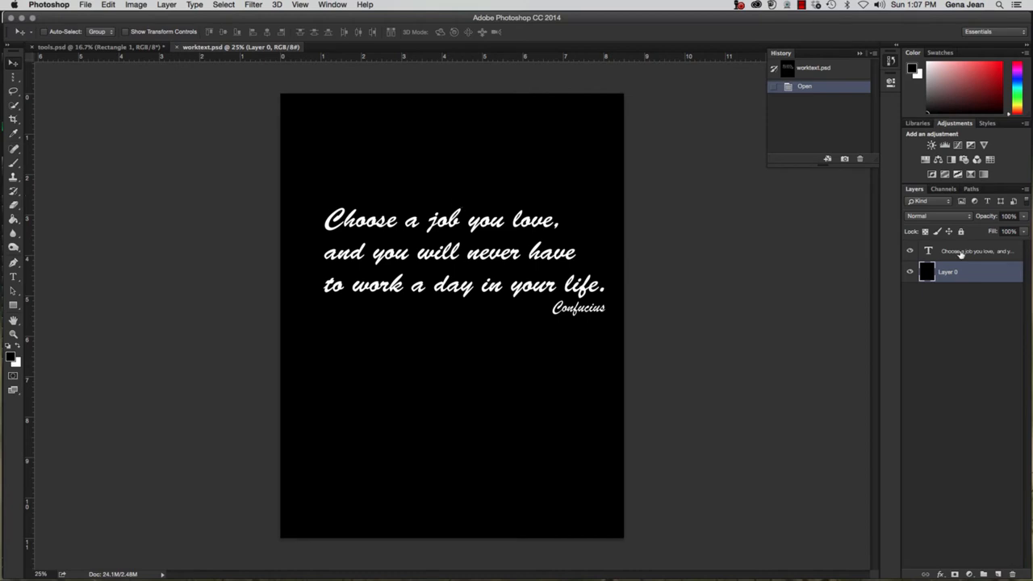
pyautogui.click(960, 255)
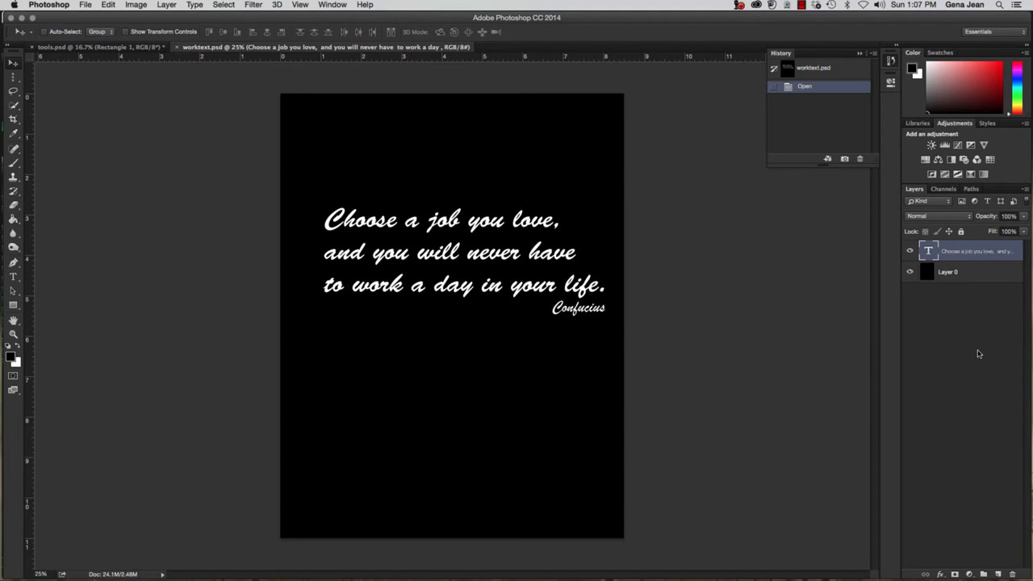
pyautogui.press('super+a')
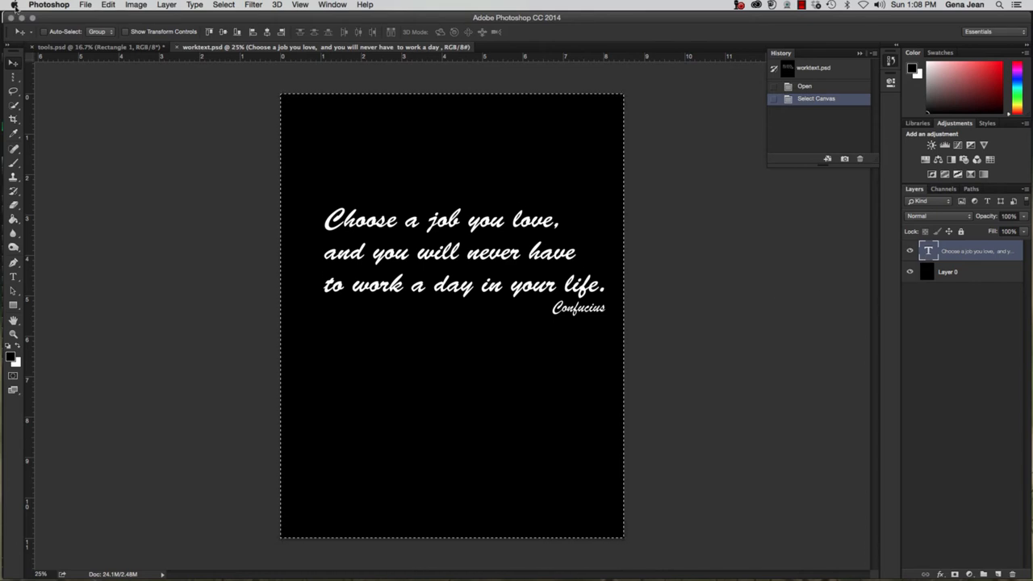
# Step: Copy the selected quote text from worktext.psd and paste it into tools.psd above Rectangle 1
pyautogui.click(84, 5)
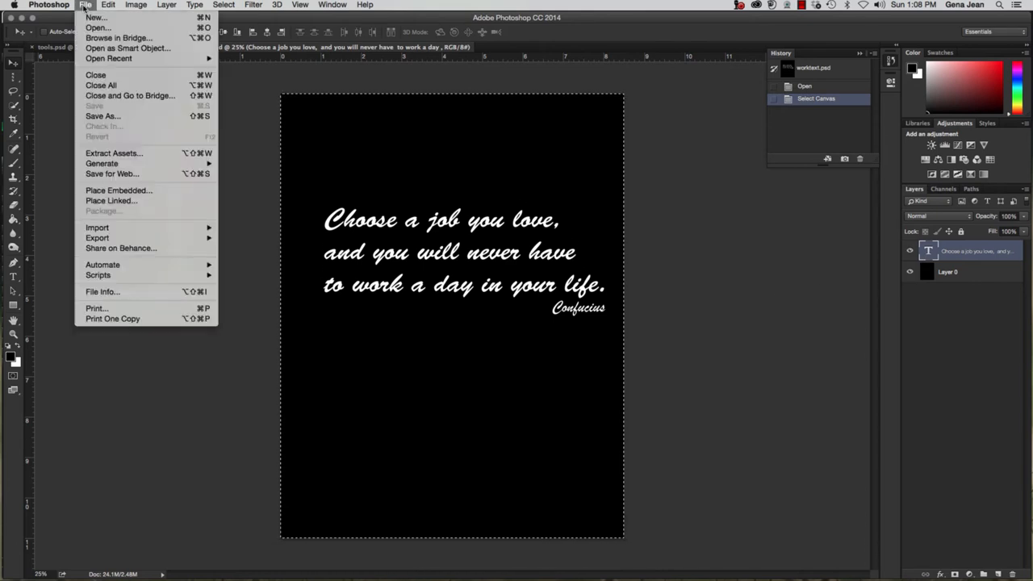
pyautogui.moveTo(108, 5)
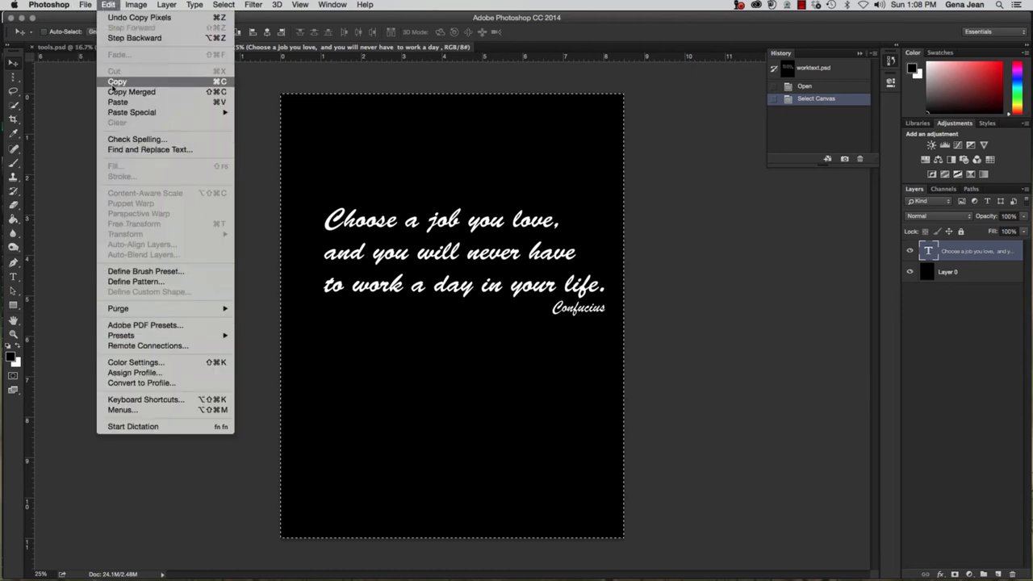
pyautogui.click(113, 82)
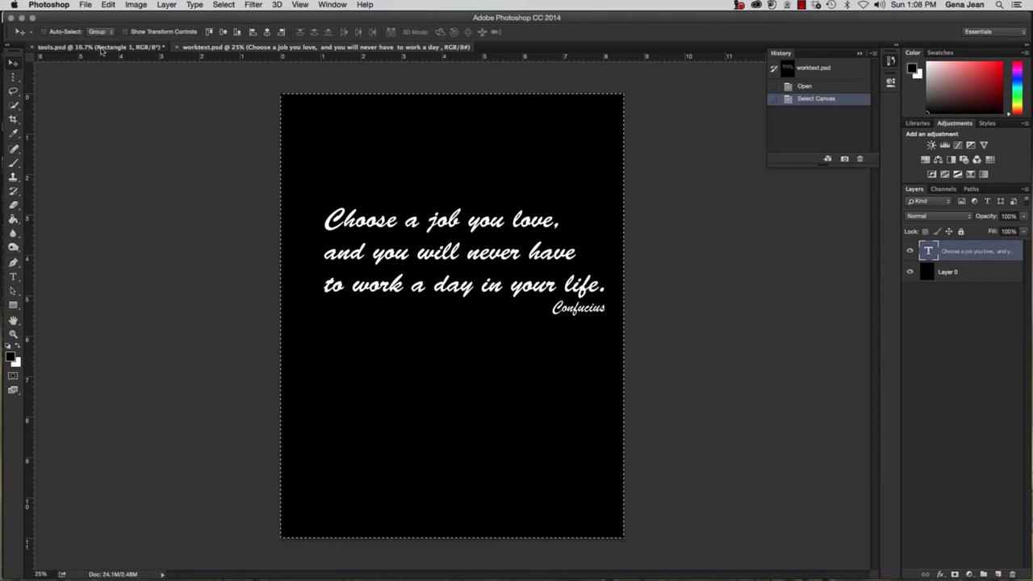
pyautogui.click(103, 49)
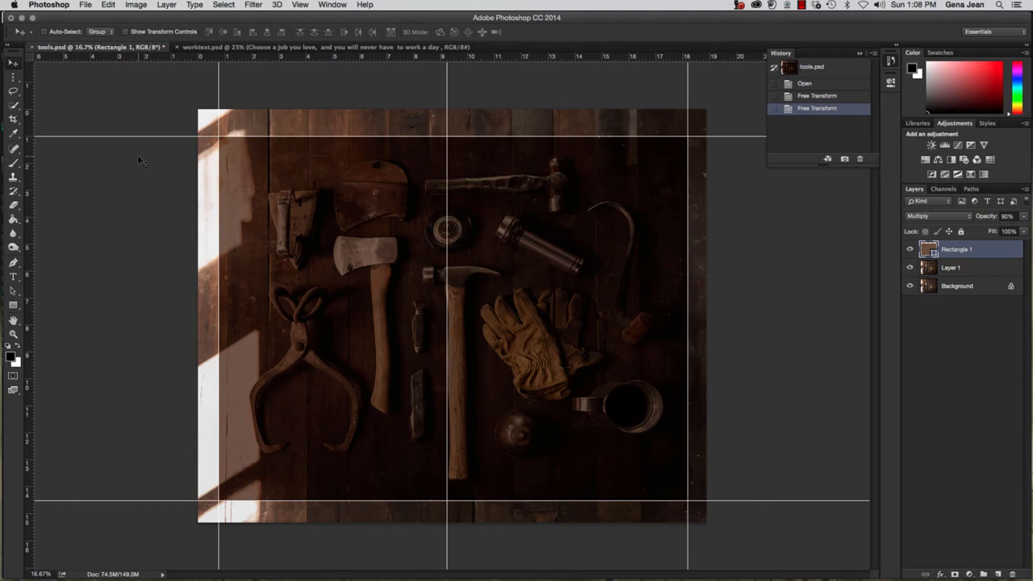
pyautogui.click(108, 5)
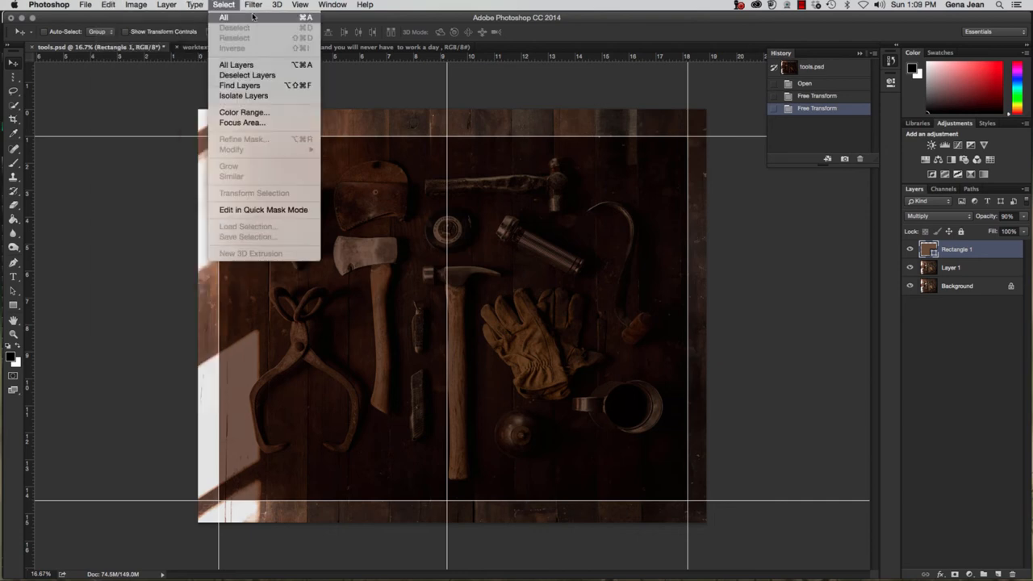
pyautogui.click(118, 210)
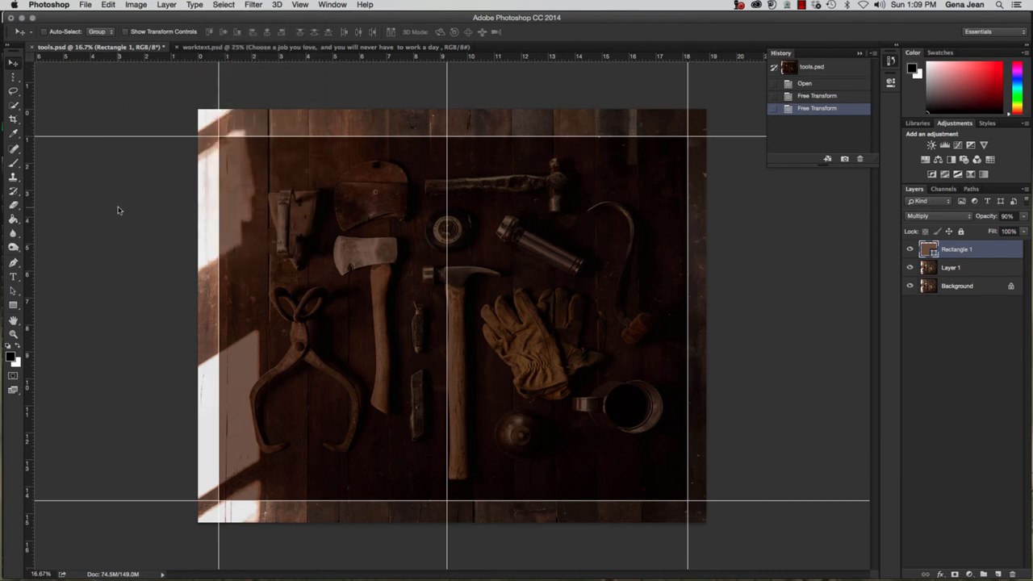
pyautogui.press('super')
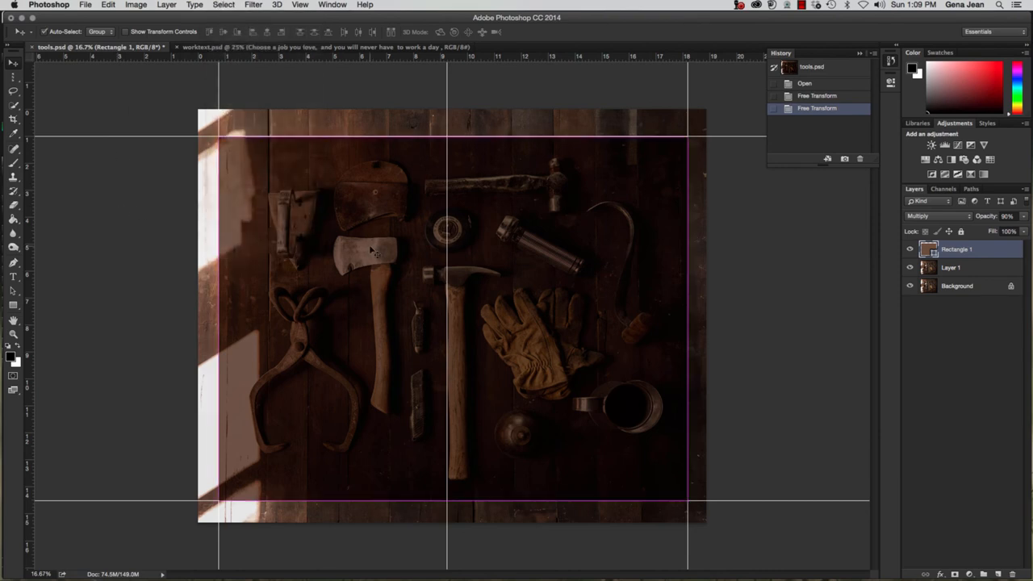
pyautogui.press('super+v')
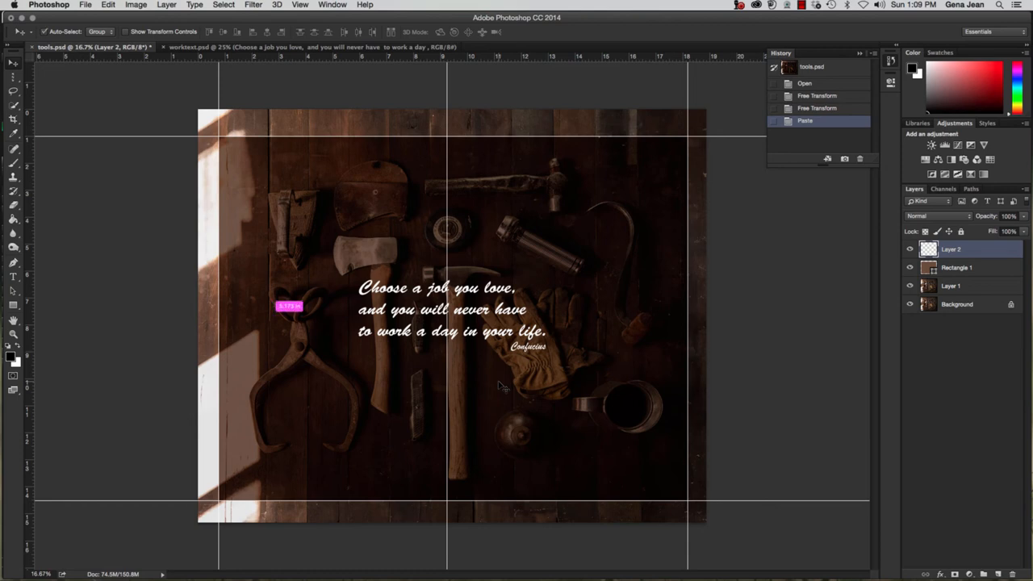
# Step: Free-transform the pasted quote, enlarging it proportionally to about 216%, centre it on the canvas, and apply the transform
pyautogui.press('super+t')
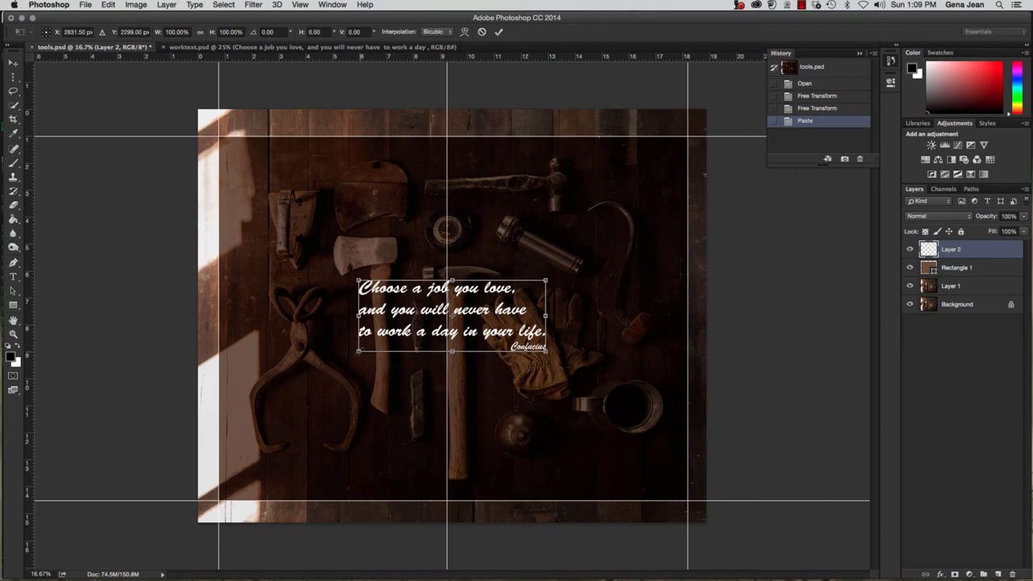
pyautogui.moveTo(358, 350); pyautogui.dragTo(266, 401)
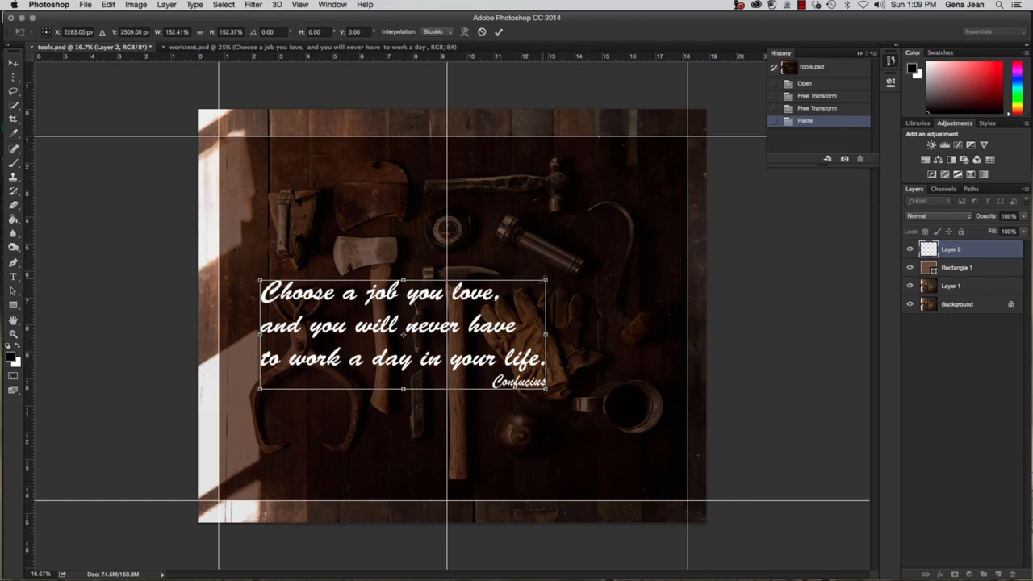
pyautogui.moveTo(546, 281); pyautogui.dragTo(672, 218)
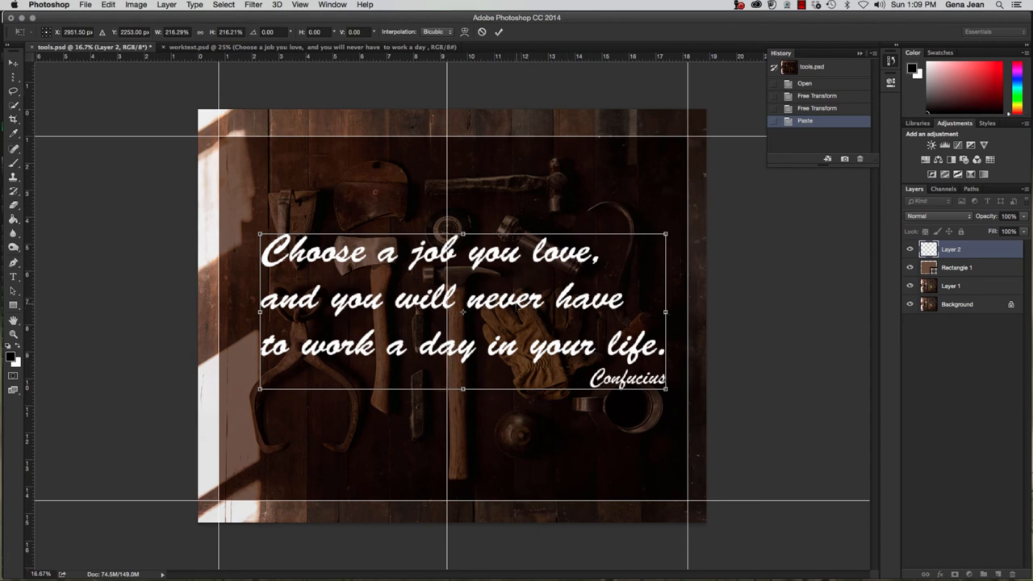
pyautogui.moveTo(520, 306)
pyautogui.mouseDown()
pyautogui.moveTo(534, 287)
pyautogui.moveTo(509, 291)
pyautogui.mouseUp()
pyautogui.moveTo(515, 277); pyautogui.dragTo(514, 282)
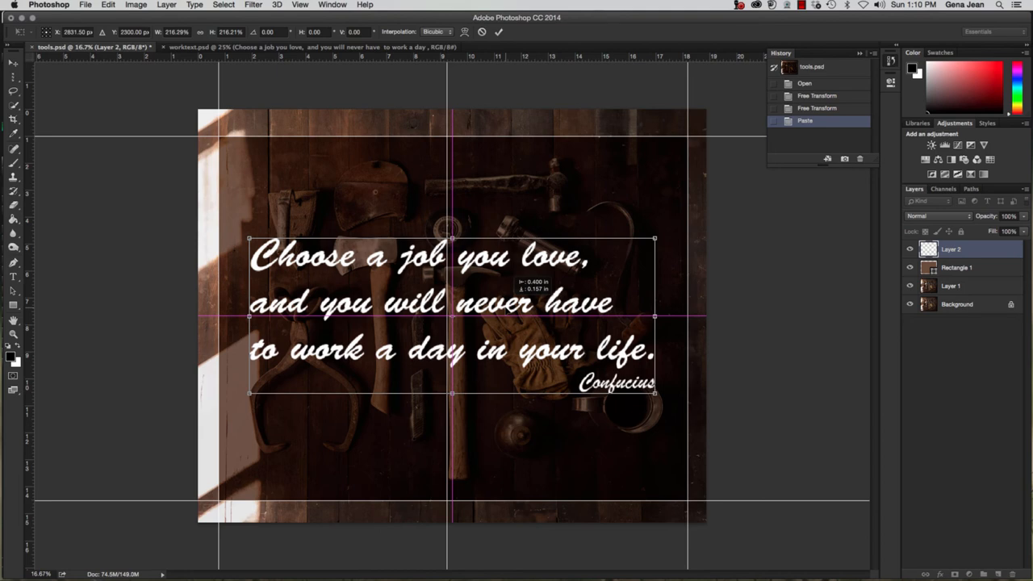
pyautogui.moveTo(515, 277); pyautogui.dragTo(513, 283)
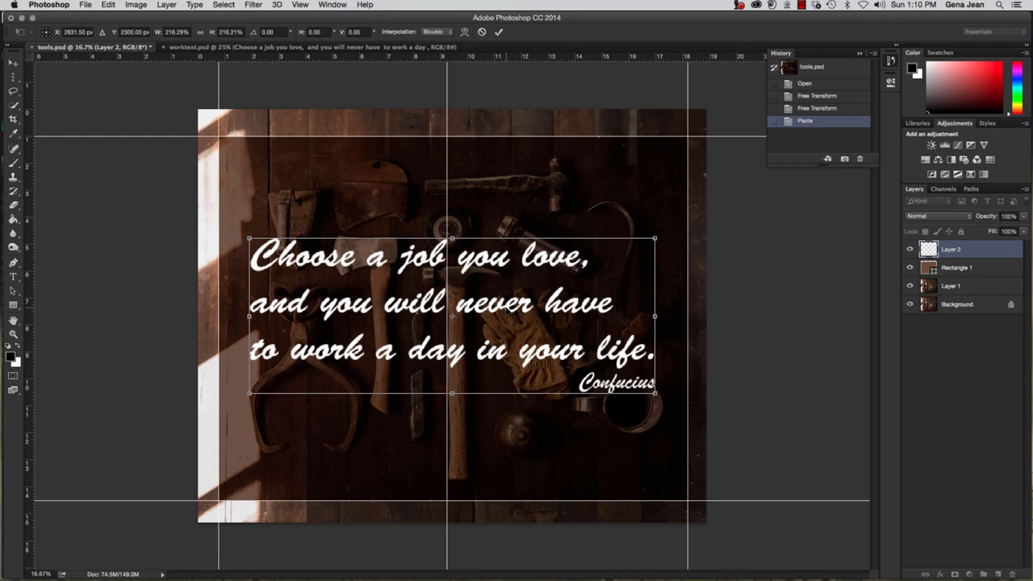
pyautogui.press('Return')
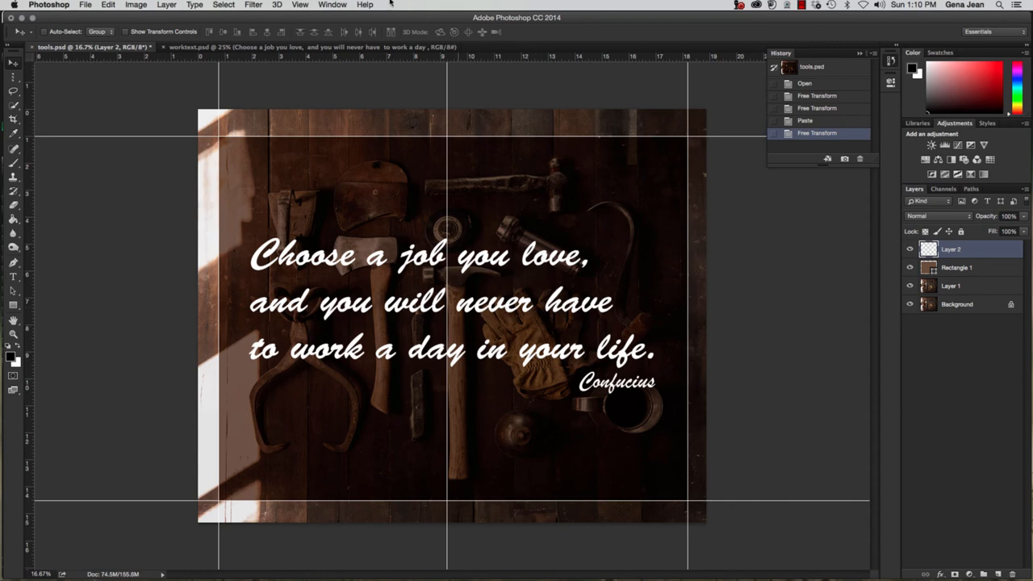
# Step: Hide the guides in the tools document and show them again
pyautogui.click(300, 5)
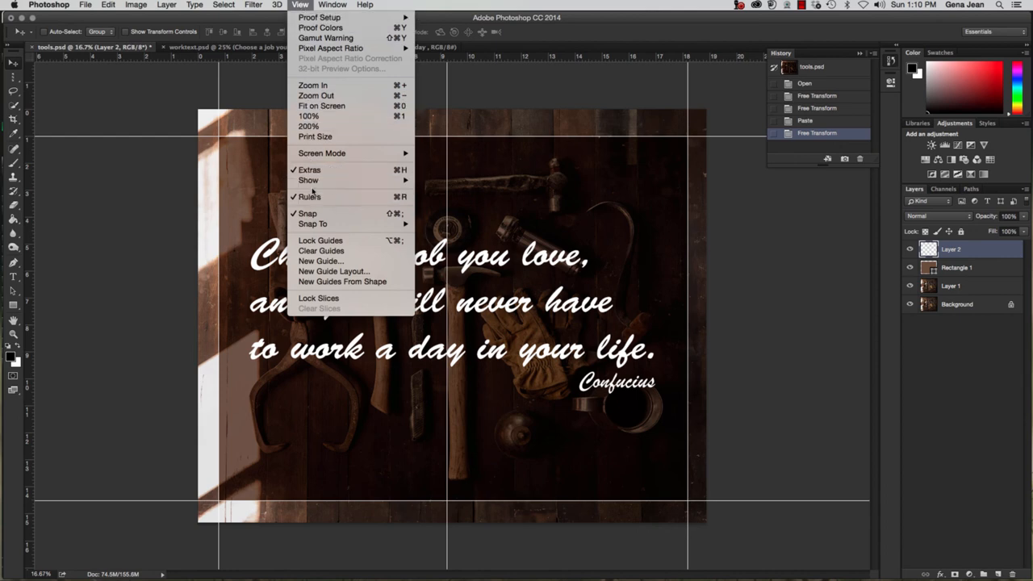
pyautogui.moveTo(313, 184)
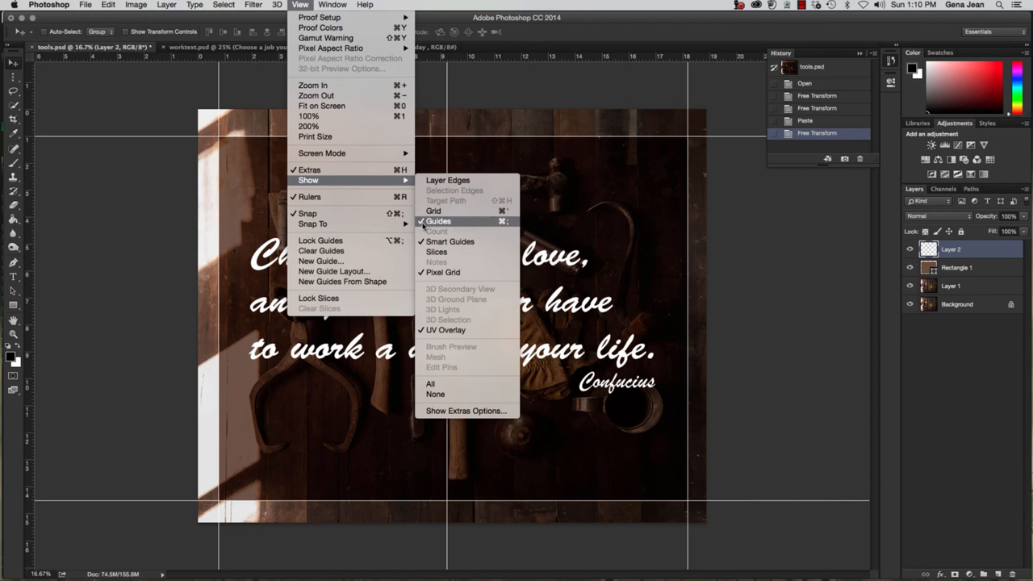
pyautogui.click(424, 226)
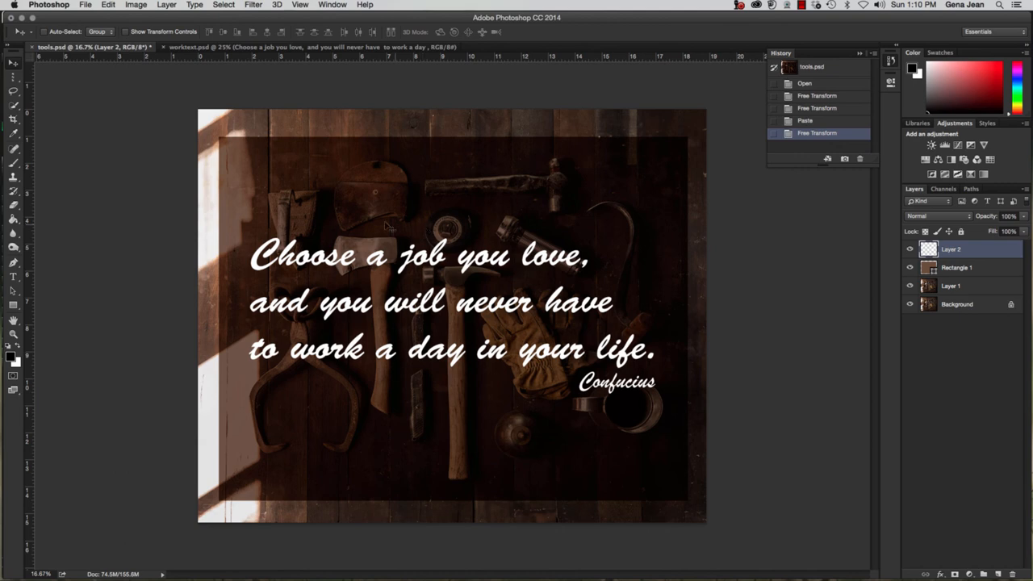
pyautogui.click(300, 6)
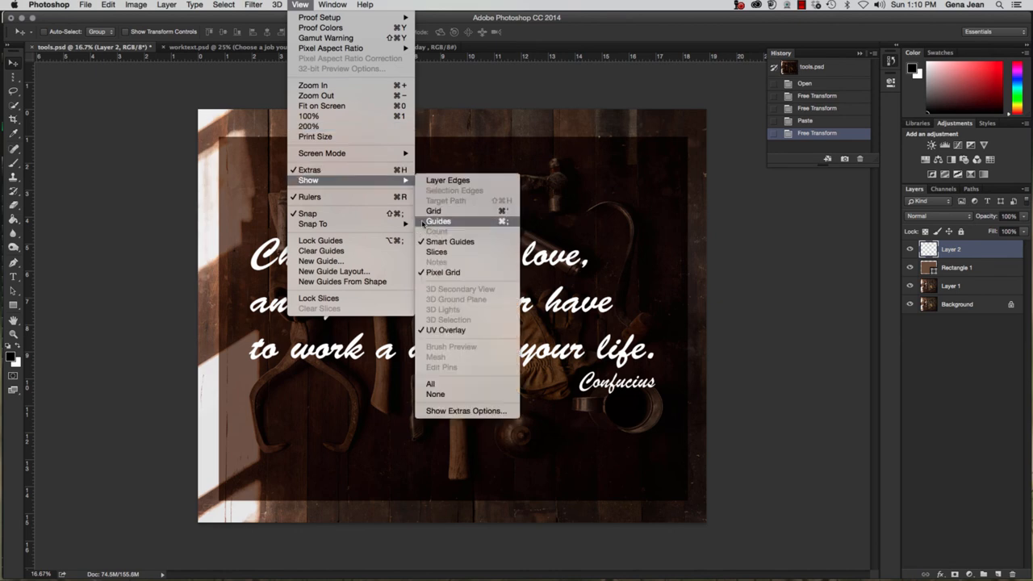
pyautogui.click(424, 223)
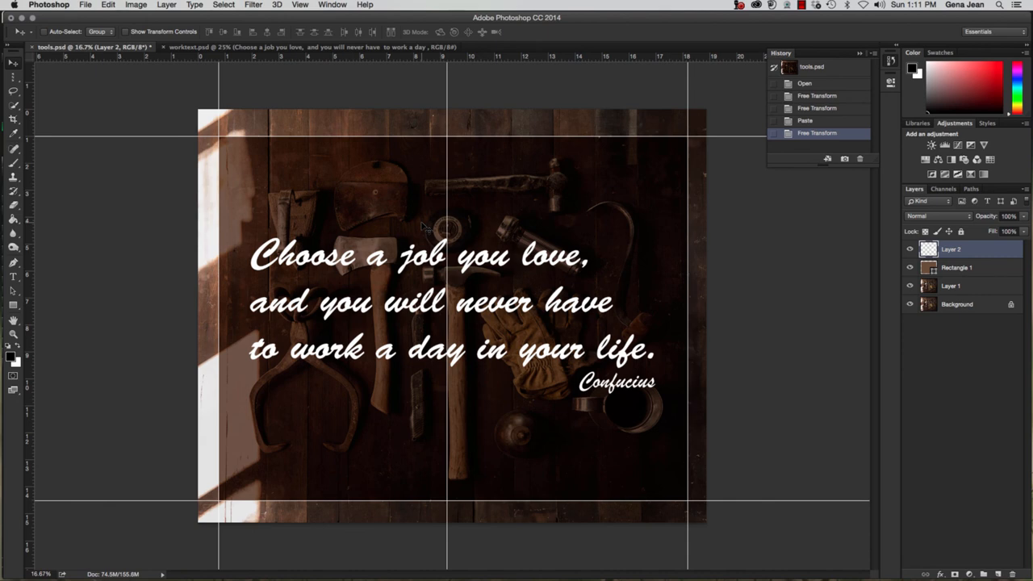
# Step: Toggle the guides' visibility several times, leaving them hidden
pyautogui.press('super+semicolon')
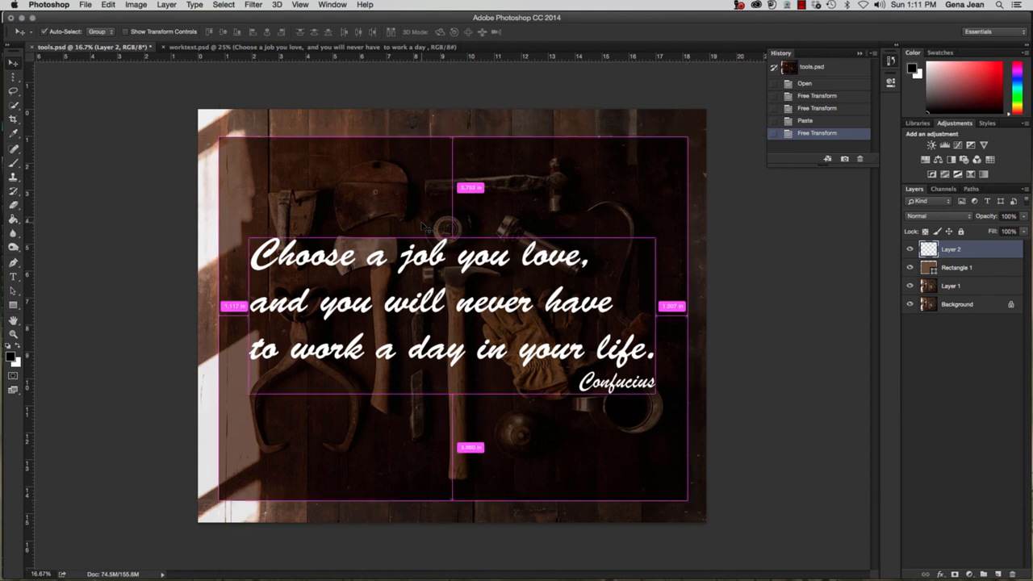
pyautogui.press('super+semicolon')
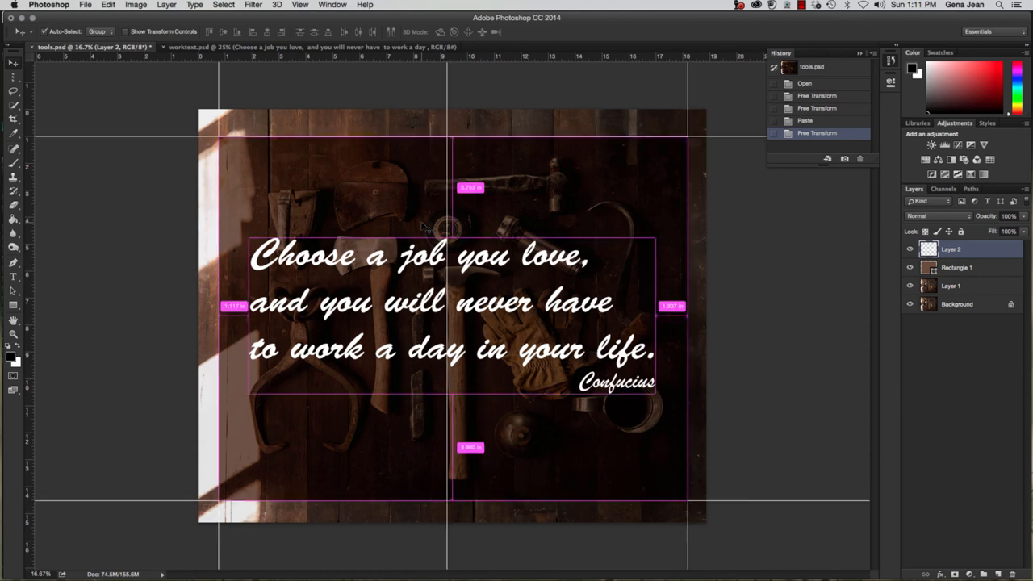
pyautogui.press('super+semicolon')
pyautogui.press('super+semicolon')
pyautogui.press('super+h')
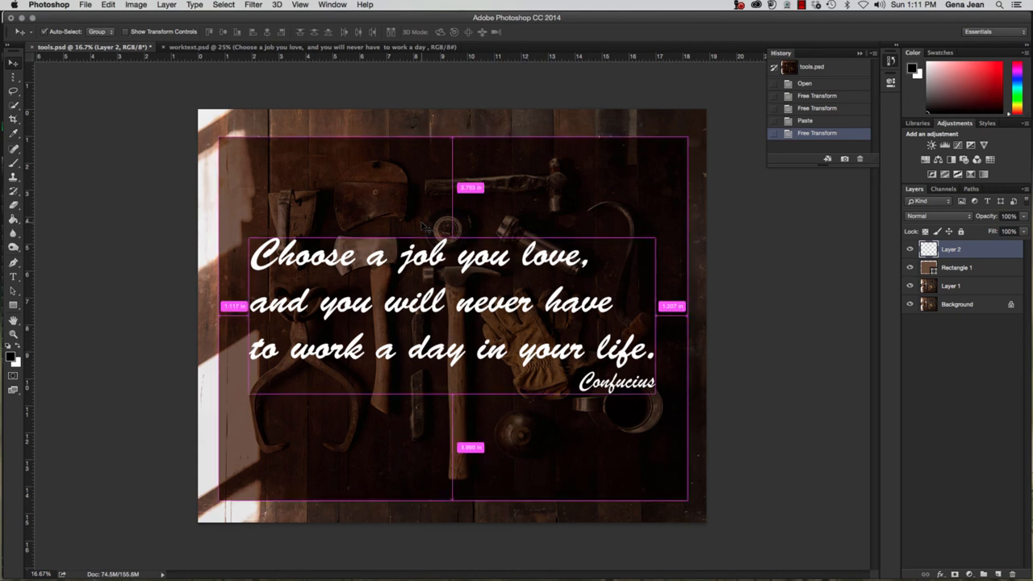
# Step: Save a copy of the document in Photoshop format in the Chapter3 folder, prefixing the name tools.psd with 3D and the author's surname
pyautogui.click(85, 5)
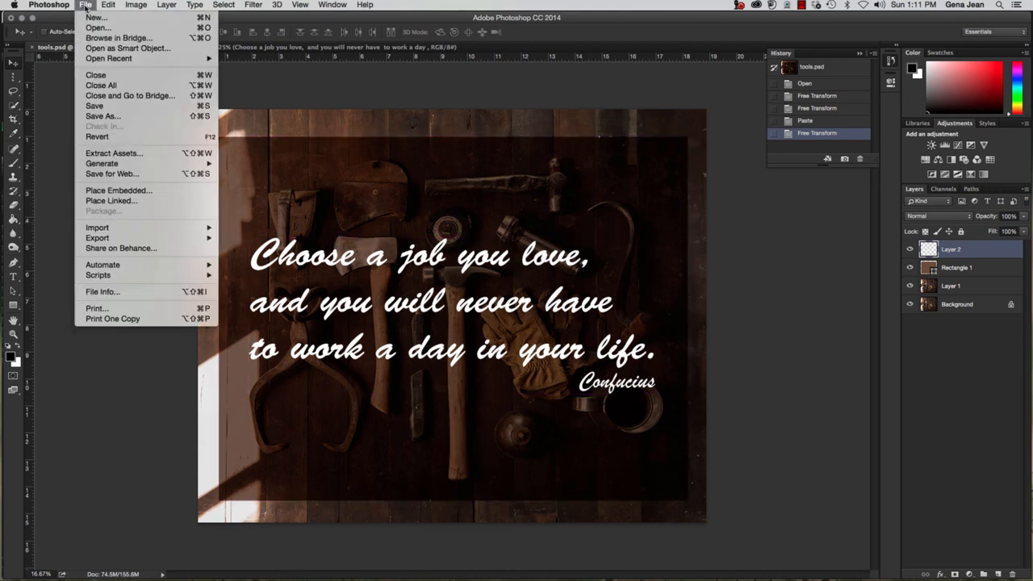
pyautogui.click(105, 115)
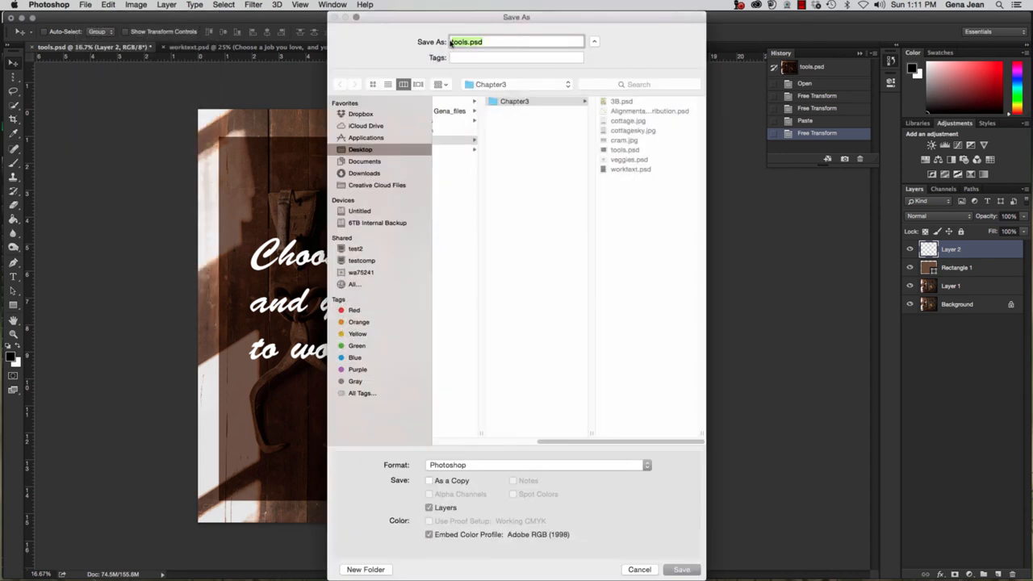
pyautogui.click(450, 42)
pyautogui.write('3DJean')
pyautogui.click(682, 570)
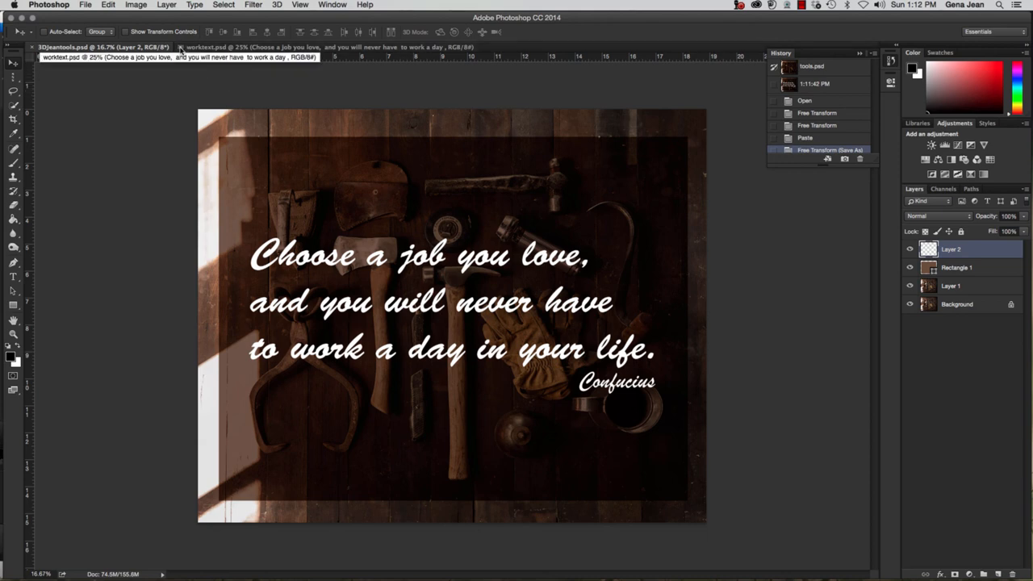
# Step: Close worktext.psd and the newly saved tools document
pyautogui.click(180, 47)
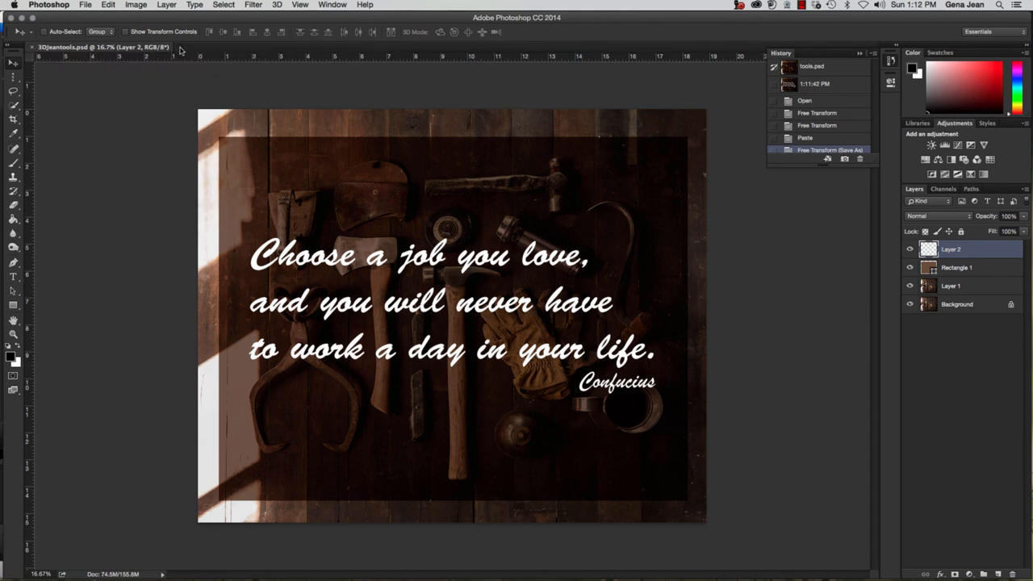
pyautogui.click(31, 48)
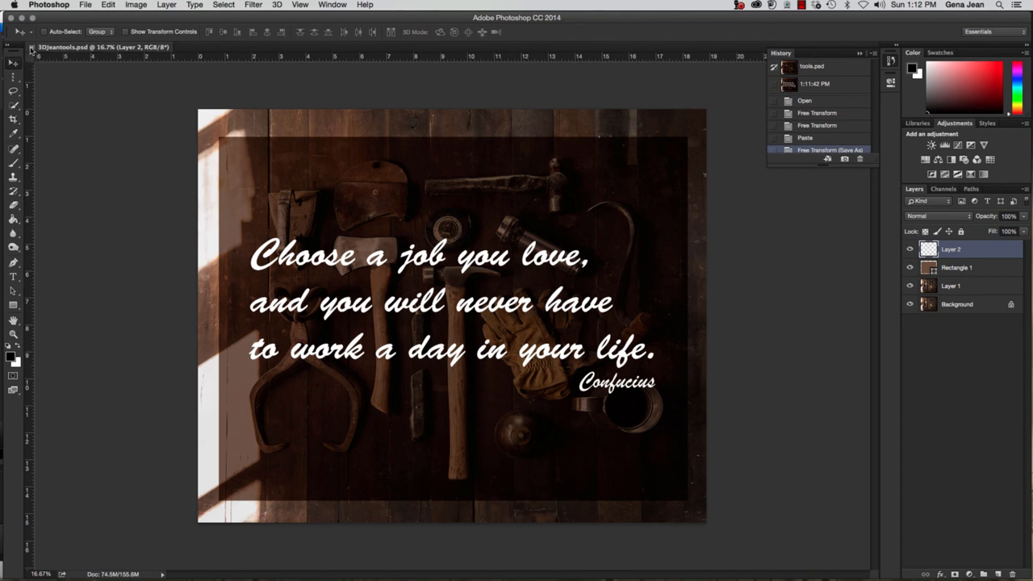